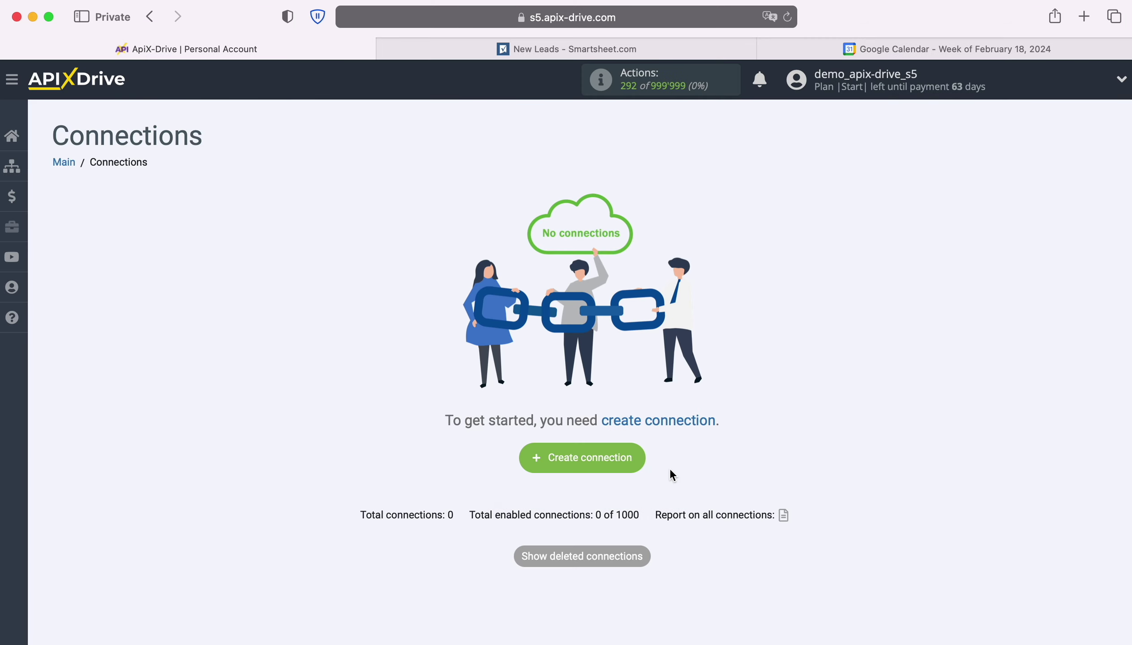
Step: Create a new connection and choose Smartsheet as its data source system
{"action": "left_click", "coordinate": [645, 463]}
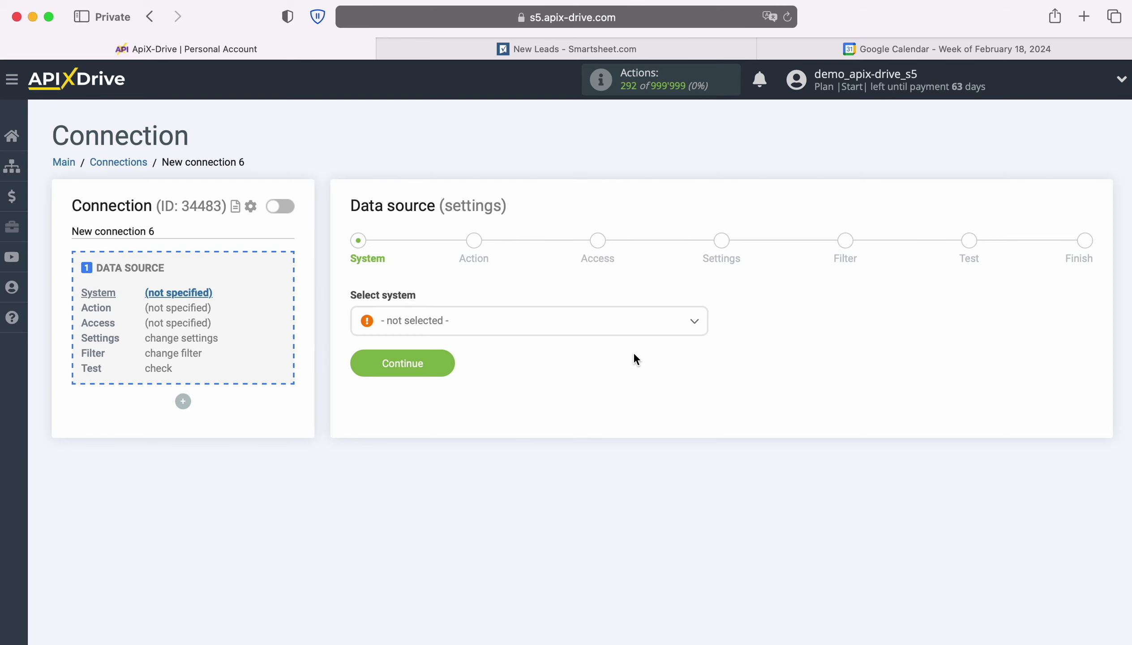
{"action": "left_click", "coordinate": [630, 321]}
{"action": "scroll", "coordinate": [633, 447], "scroll_direction": "down", "scroll_amount": 3}
{"action": "scroll", "coordinate": [634, 450], "scroll_direction": "down", "scroll_amount": 20}
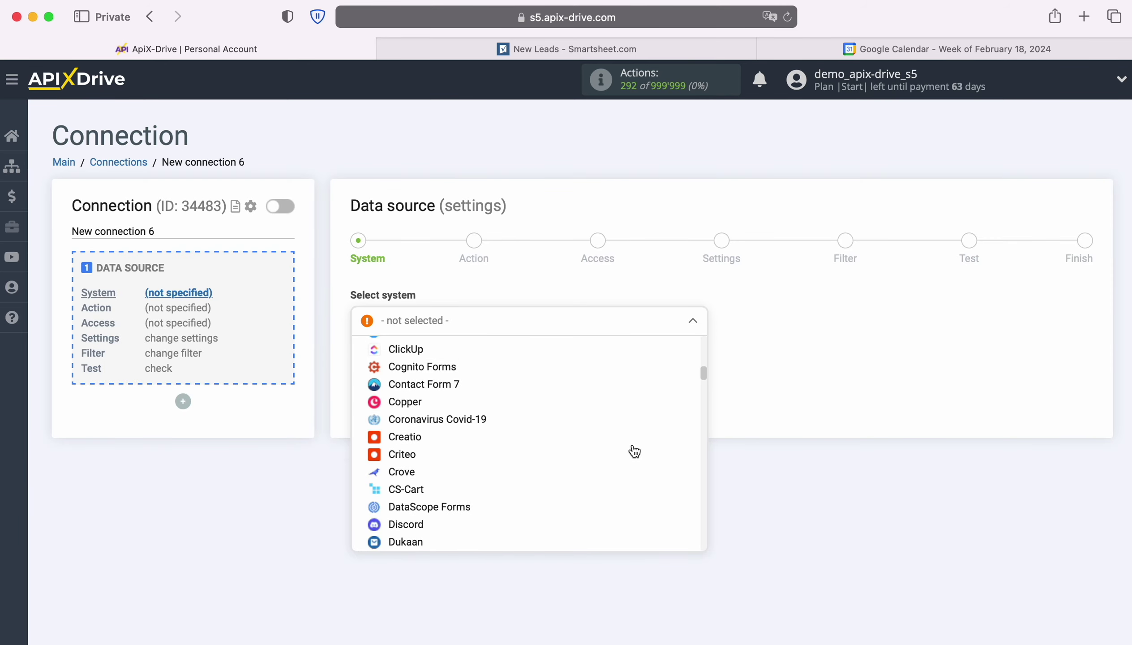
{"action": "scroll", "coordinate": [633, 451], "scroll_direction": "down", "scroll_amount": 20}
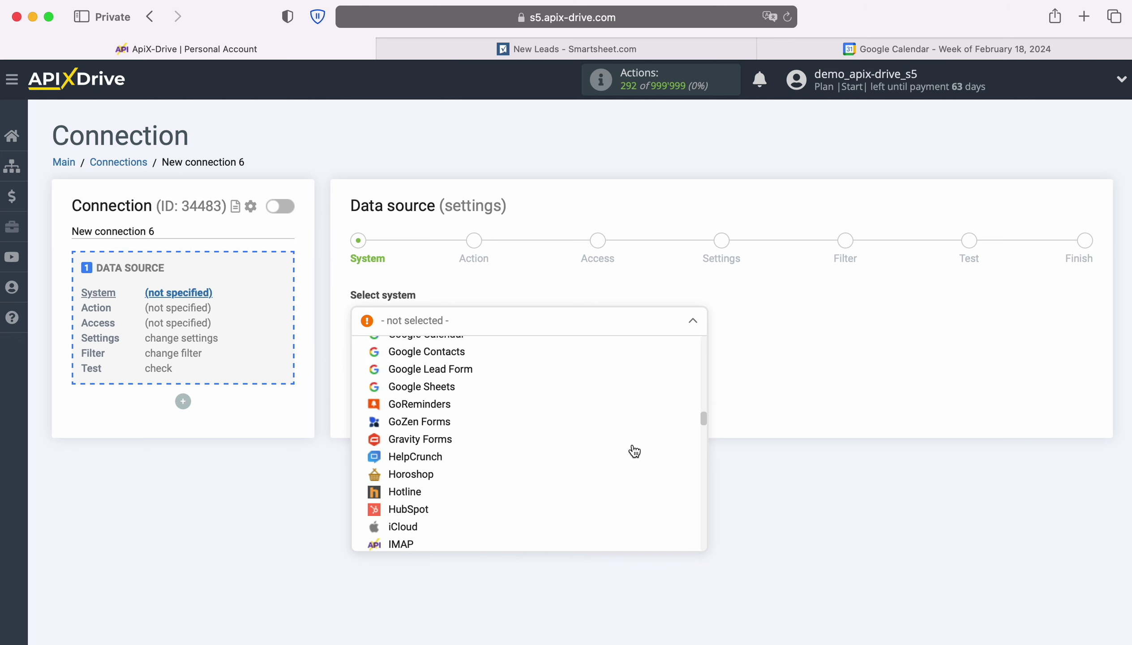
{"action": "scroll", "coordinate": [634, 450], "scroll_direction": "down", "scroll_amount": 20}
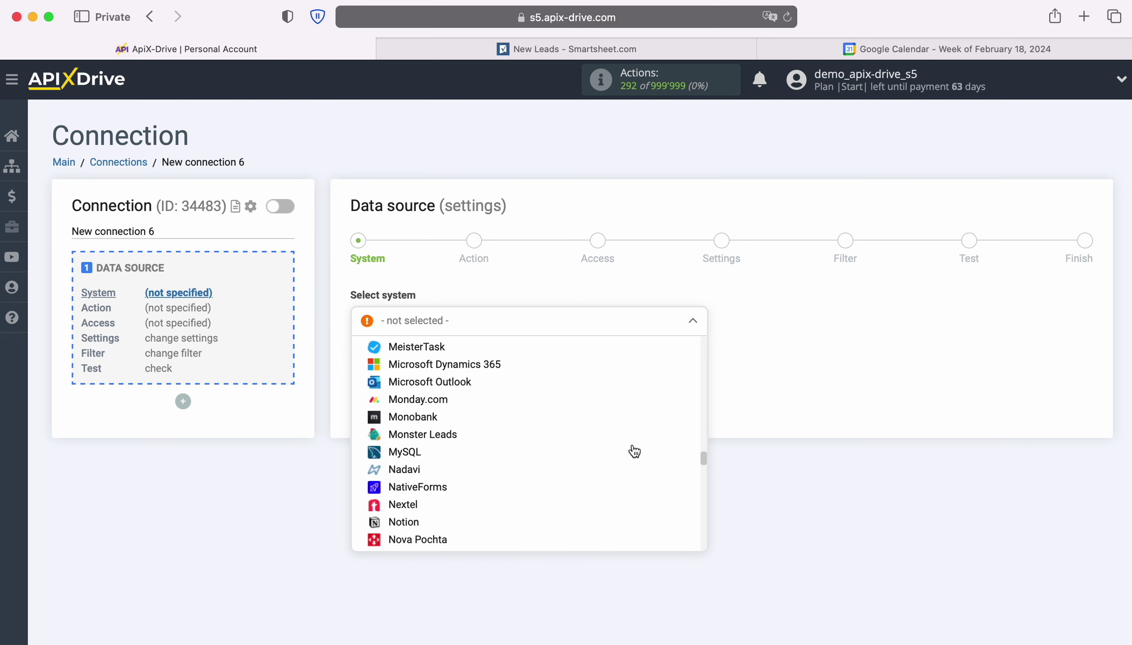
{"action": "scroll", "coordinate": [634, 450], "scroll_direction": "down", "scroll_amount": 20}
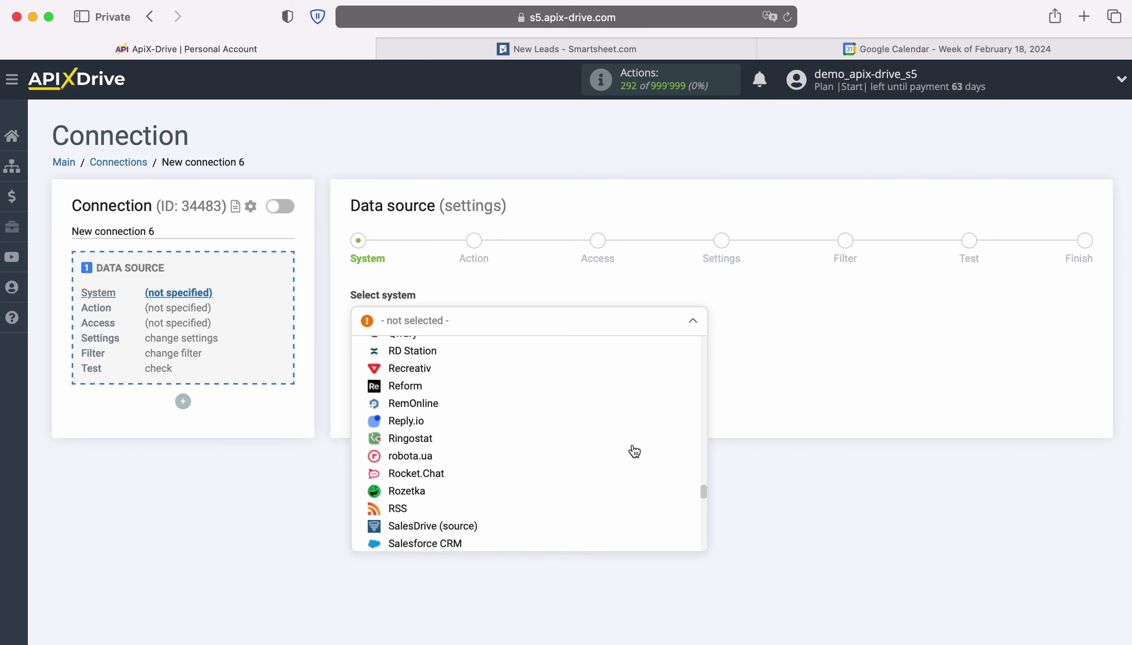
{"action": "left_click", "coordinate": [451, 431]}
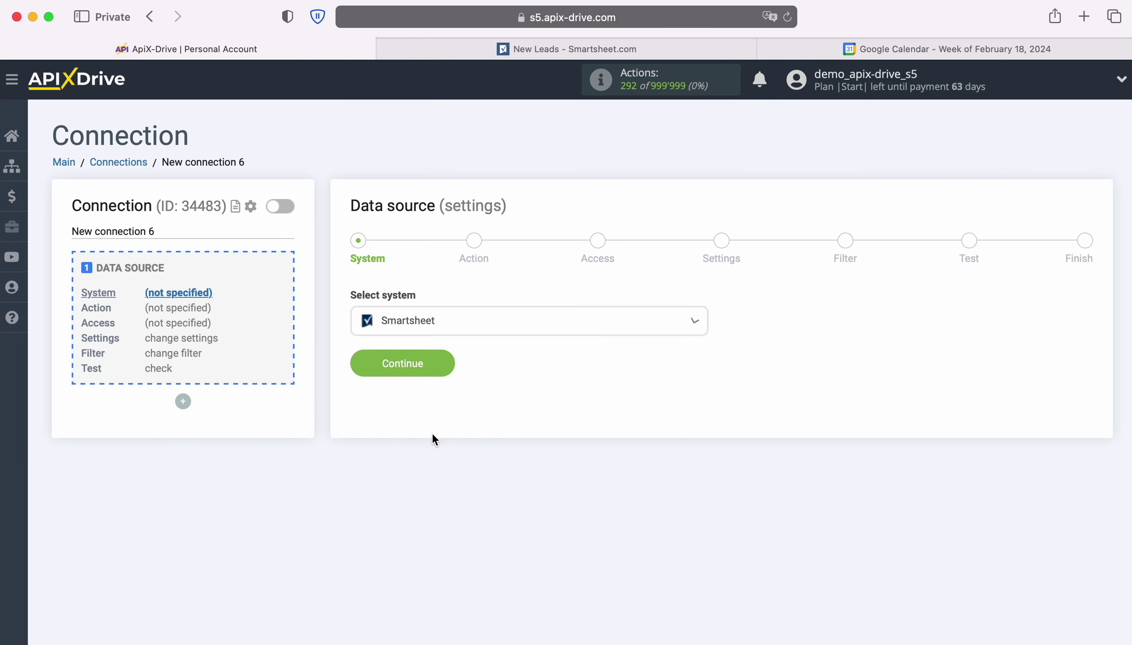
{"action": "left_click", "coordinate": [448, 368]}
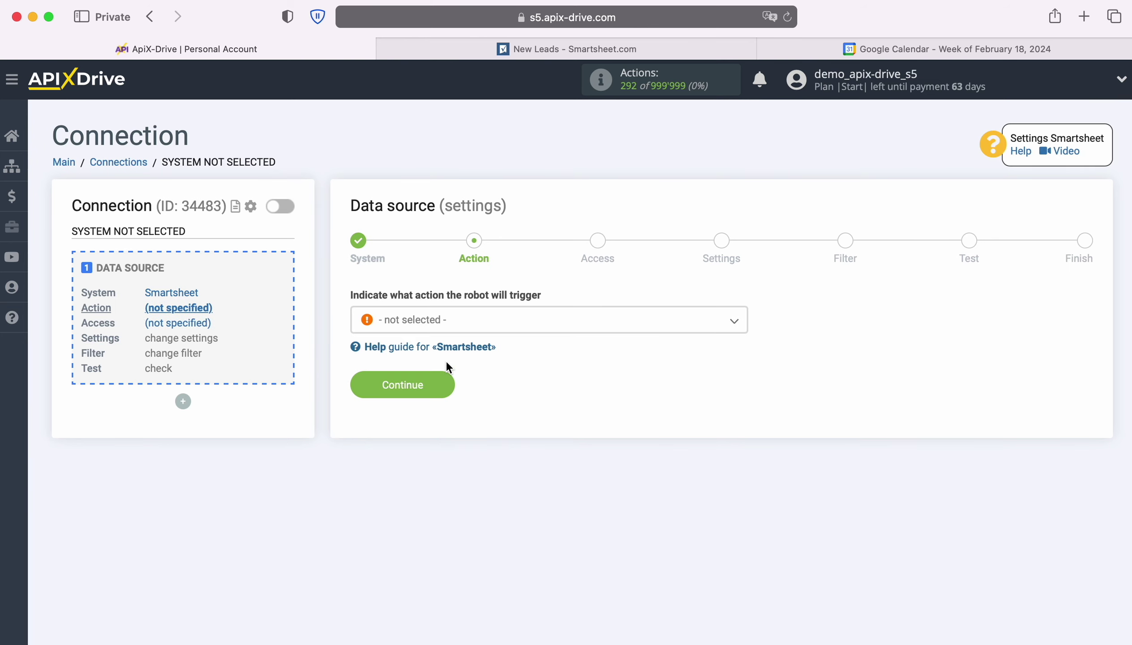
Step: Set the data source action to Get ROWS (new) and continue to the access settings
{"action": "left_click", "coordinate": [603, 328]}
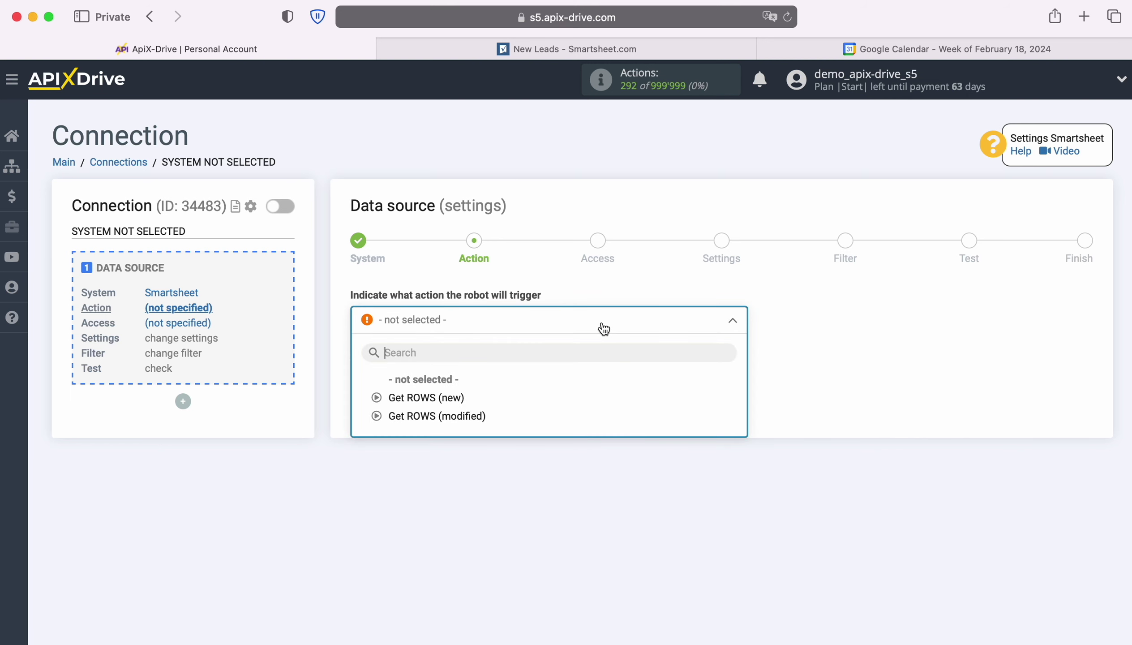
{"action": "left_click", "coordinate": [449, 397]}
{"action": "left_click", "coordinate": [446, 384]}
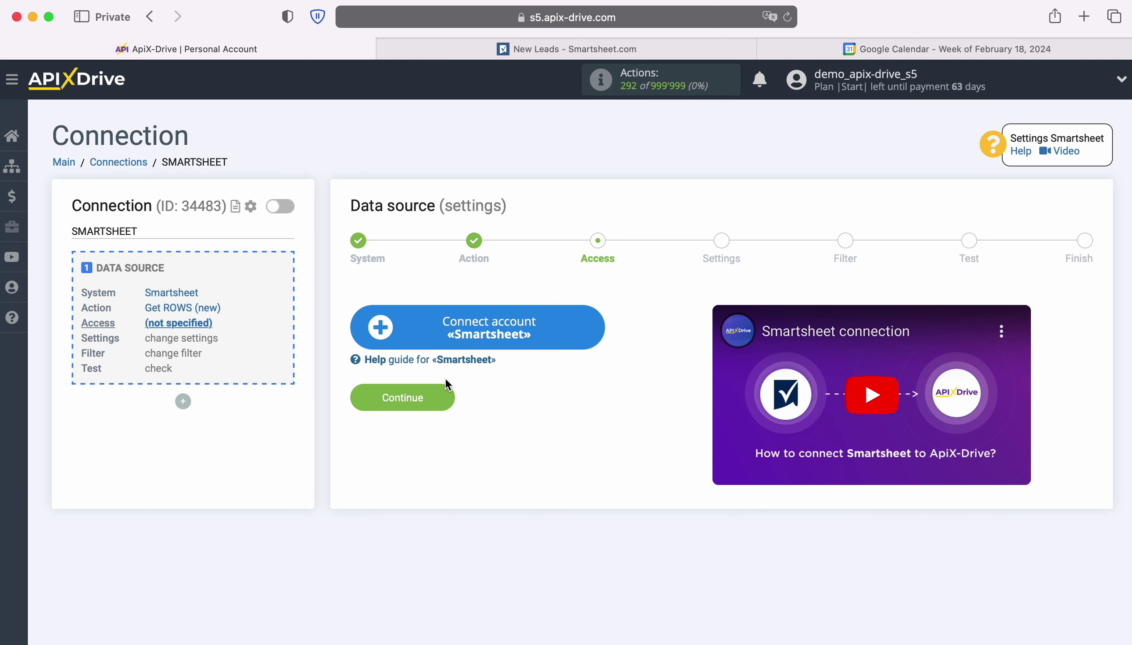
Step: Connect the Smartsheet account by signing in with the saved e-mail and account password, and allow ApiX-Drive access
{"action": "left_click", "coordinate": [600, 319]}
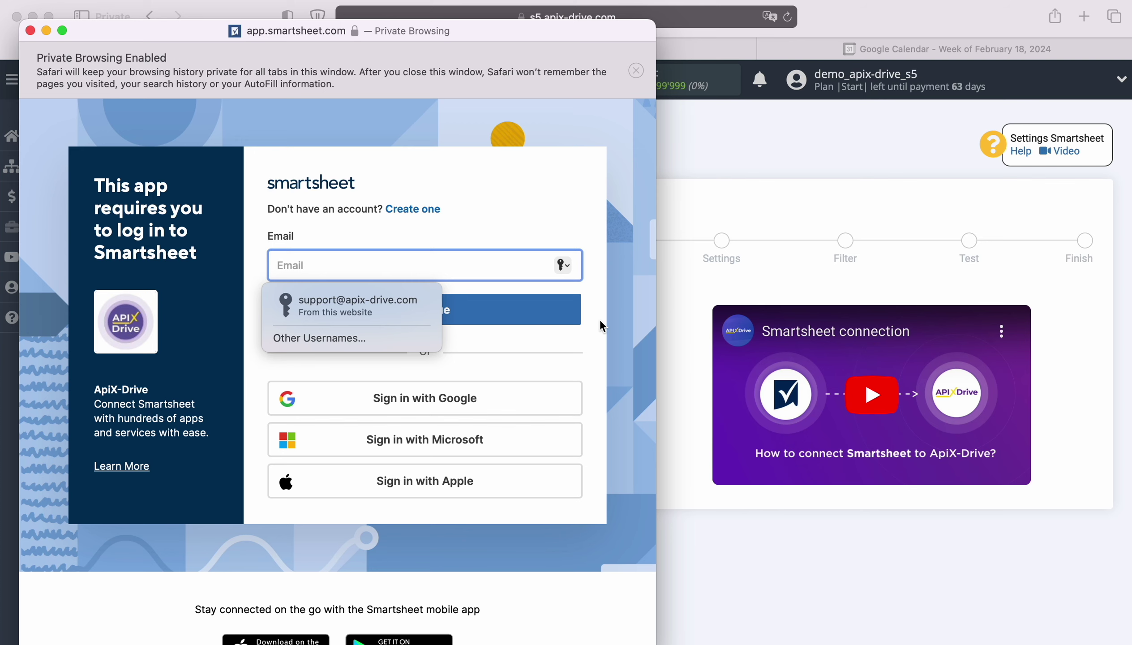
{"action": "left_click", "coordinate": [418, 307]}
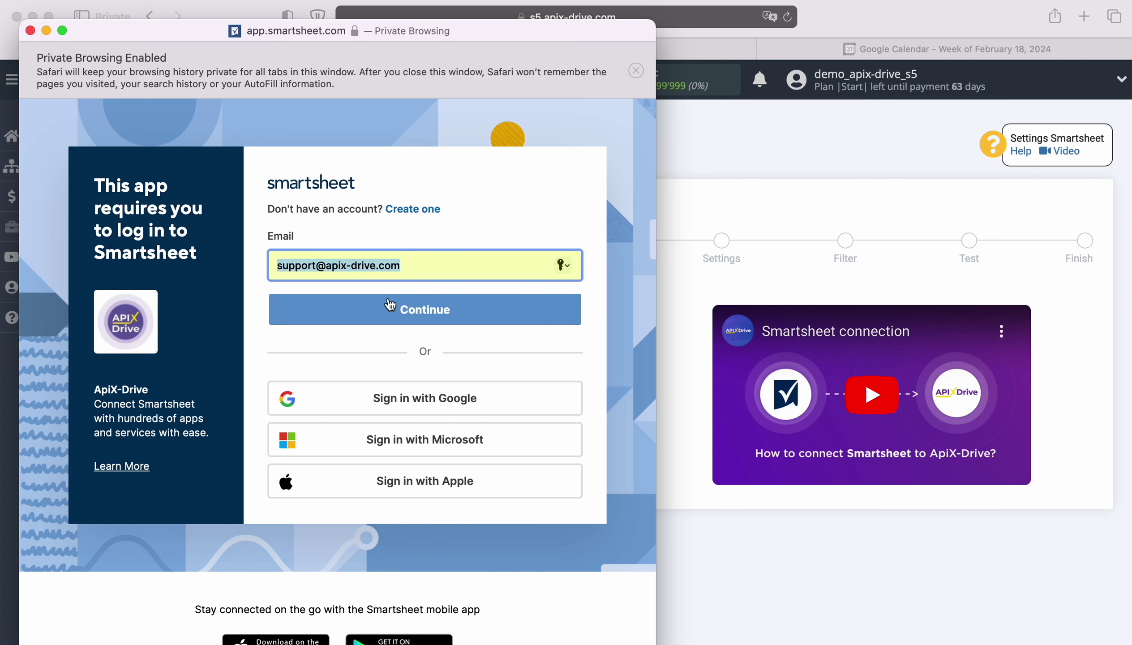
{"action": "left_click", "coordinate": [442, 312]}
{"action": "left_click", "coordinate": [394, 363]}
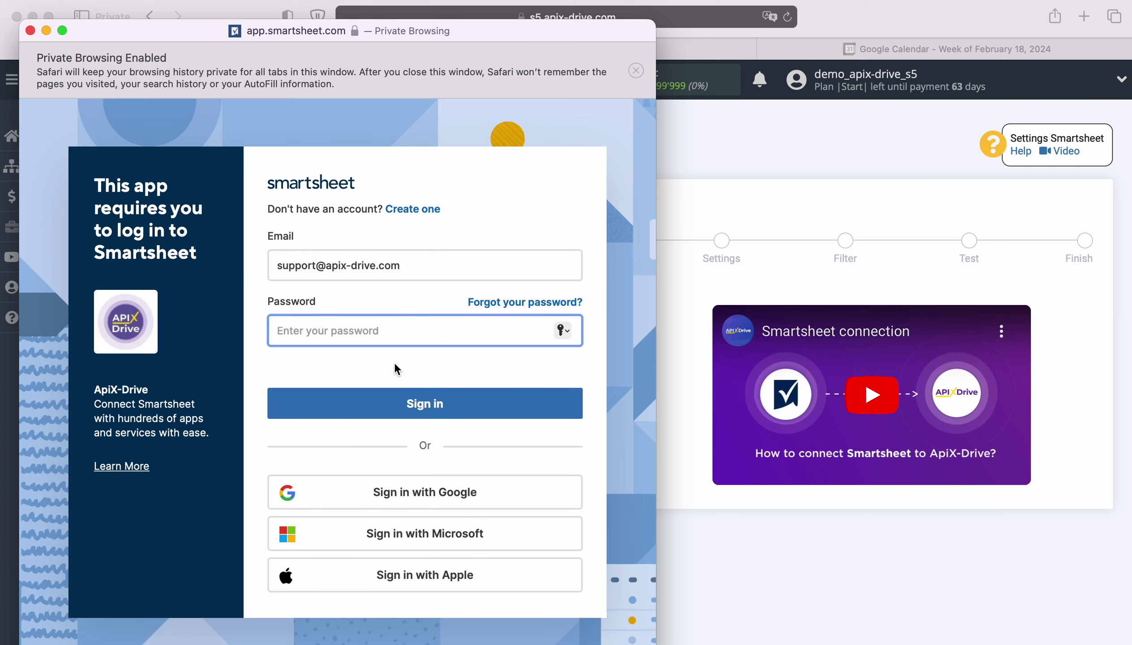
{"action": "left_click", "coordinate": [439, 395]}
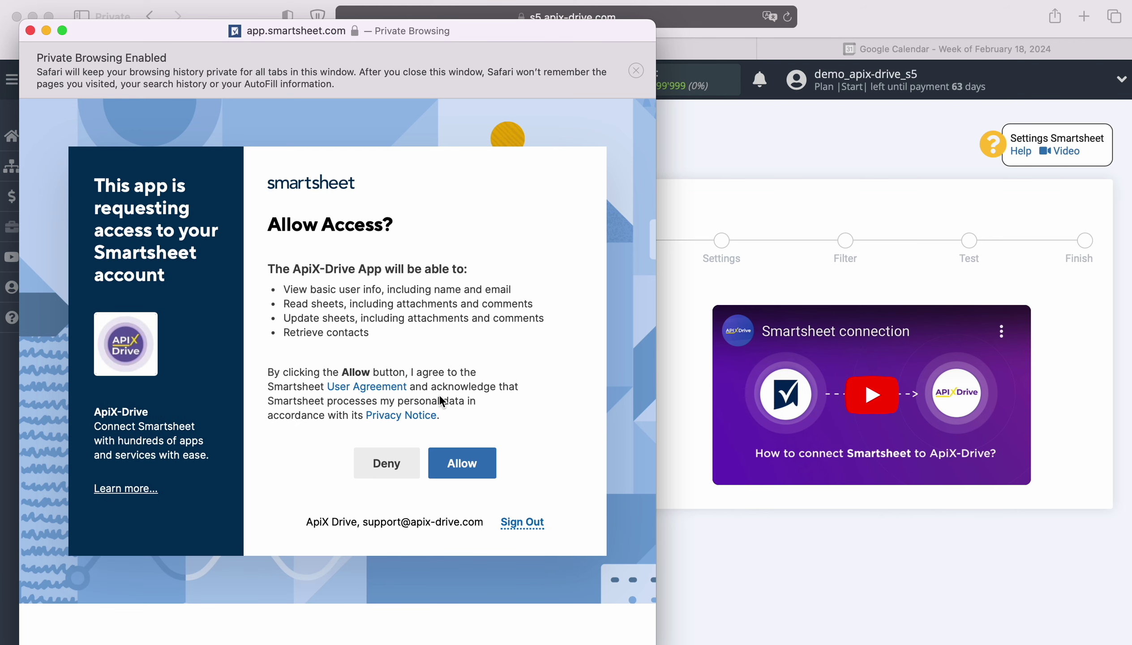
{"action": "left_click", "coordinate": [461, 465]}
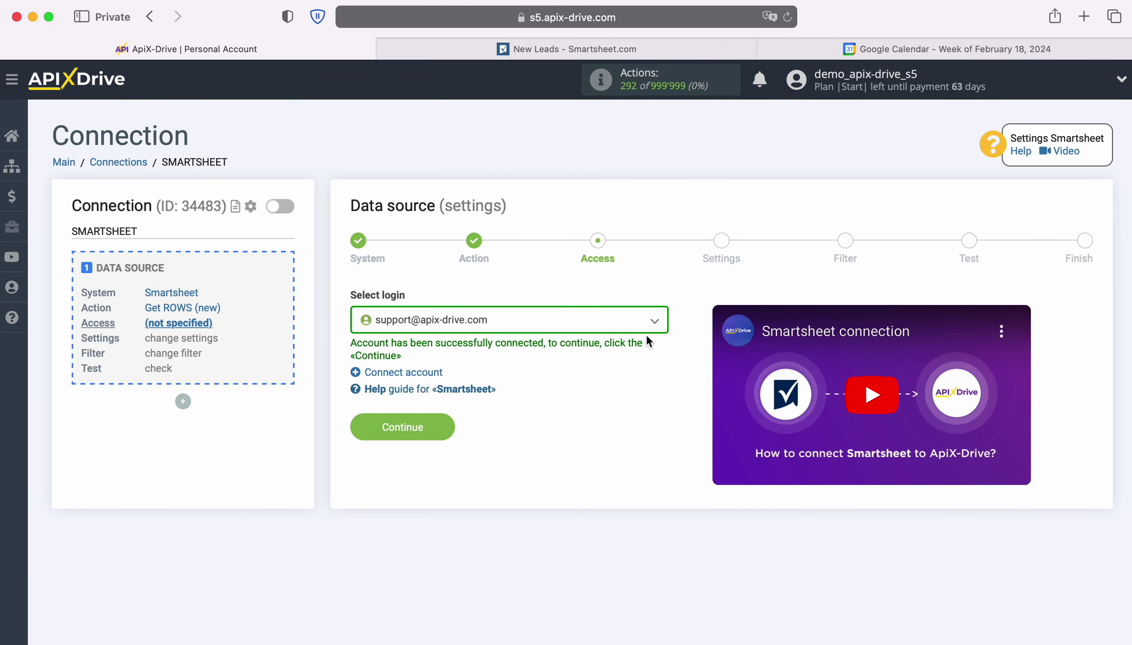
Step: Select the connected Smartsheet account as the data source login and continue to its settings
{"action": "left_click", "coordinate": [651, 327]}
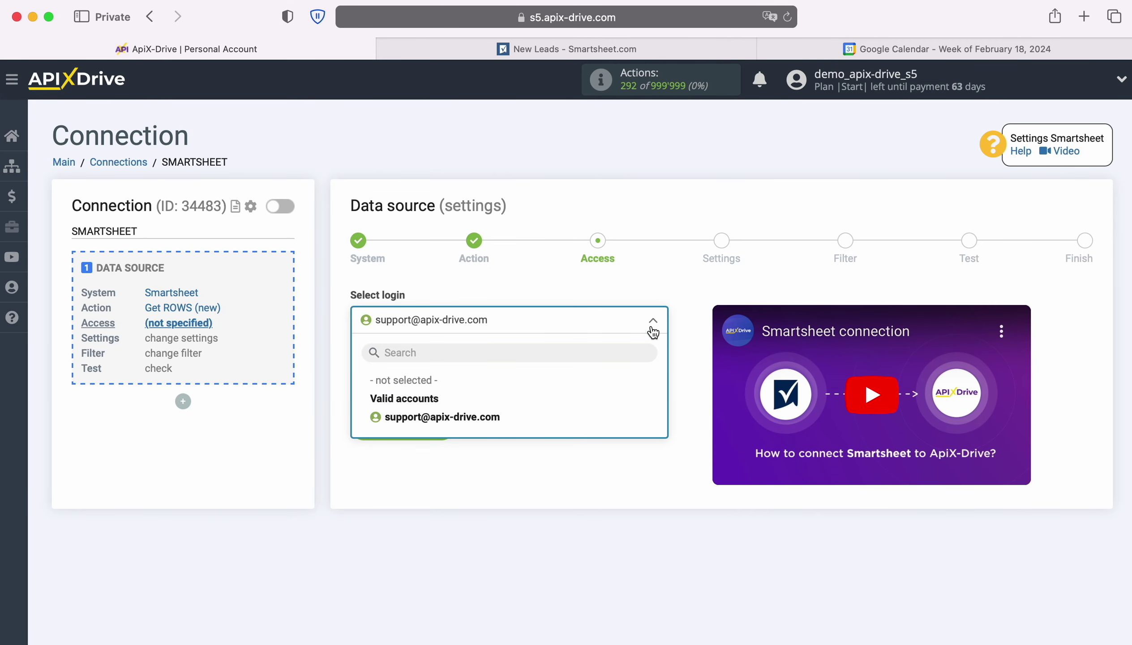
{"action": "left_click", "coordinate": [494, 417]}
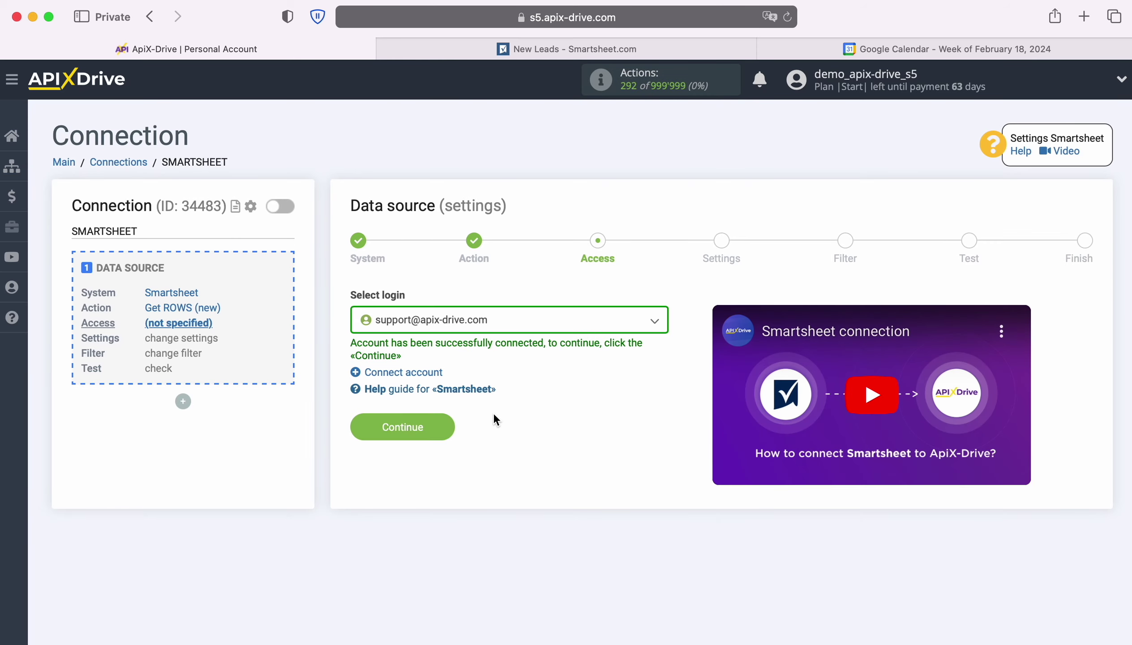
{"action": "left_click", "coordinate": [447, 426]}
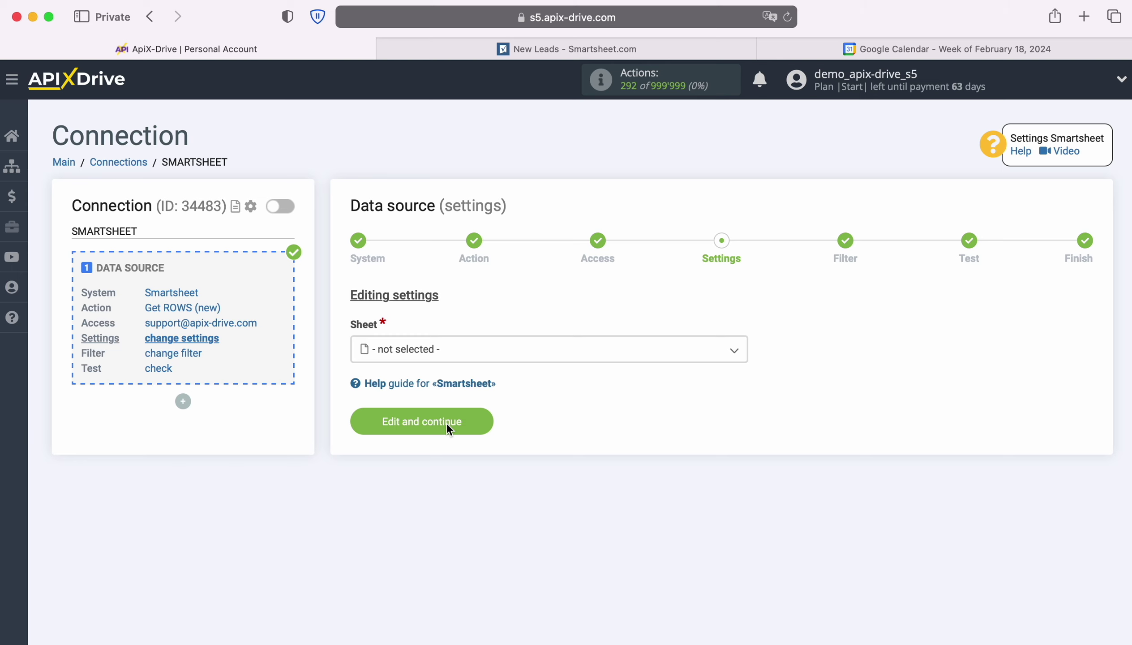
Step: Choose the New Leads sheet as the data source sheet and save the settings
{"action": "left_click", "coordinate": [468, 353]}
{"action": "left_click", "coordinate": [423, 434]}
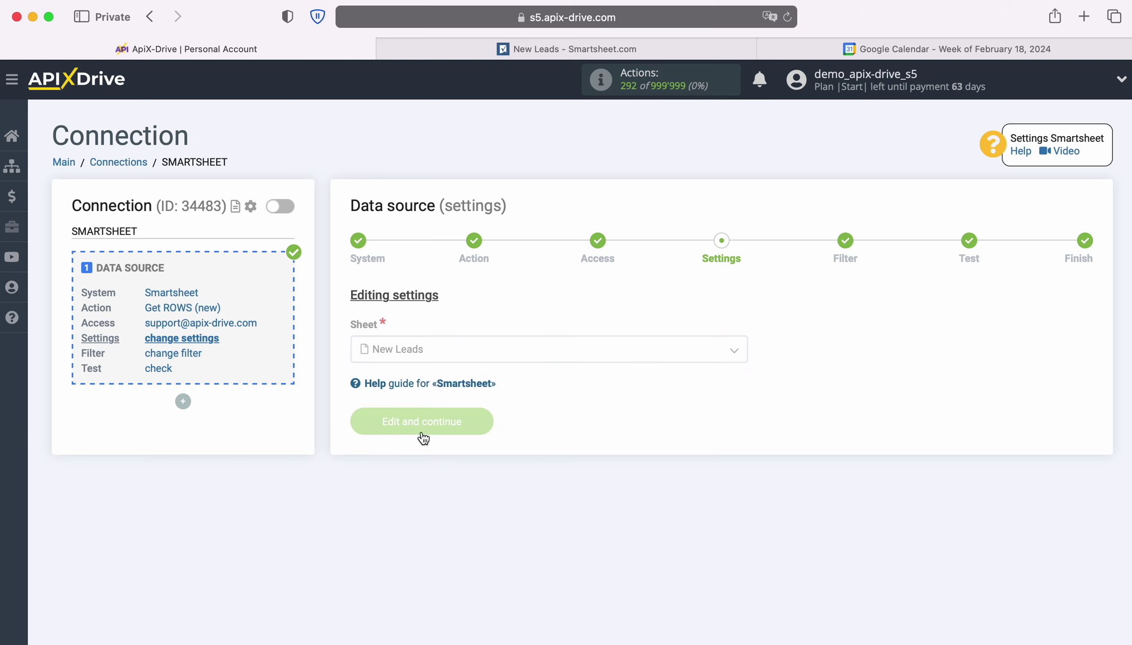
{"action": "left_click", "coordinate": [481, 424]}
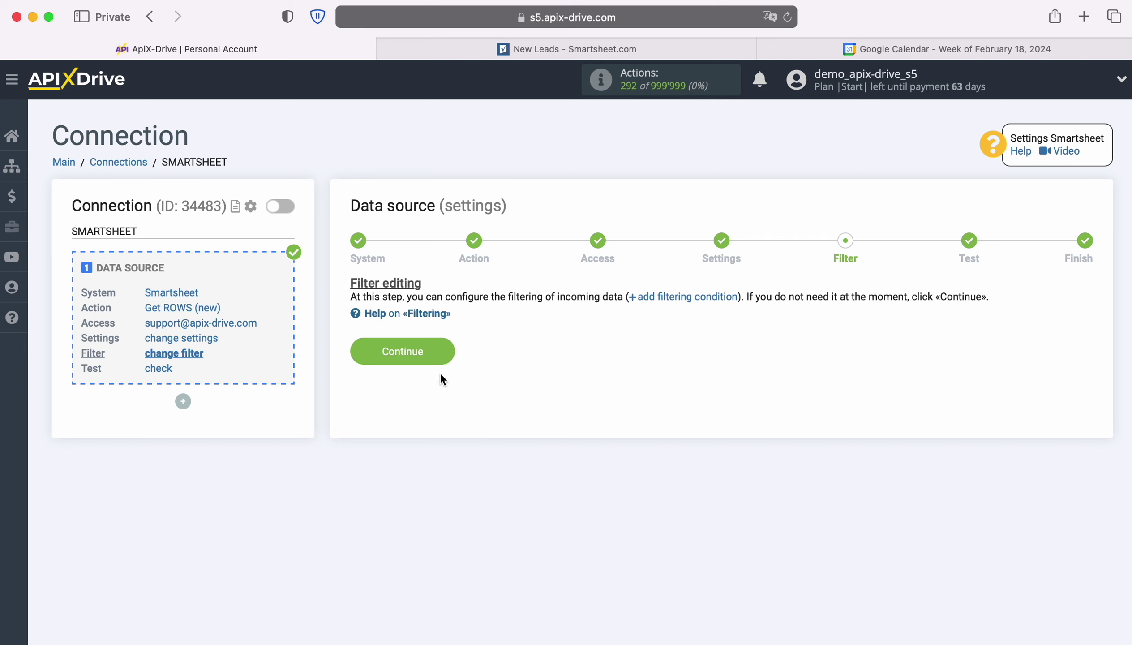
Step: Finish the data source without a filter, using the loaded Smartsheet test data, and start configuring the data destination
{"action": "left_click", "coordinate": [443, 349]}
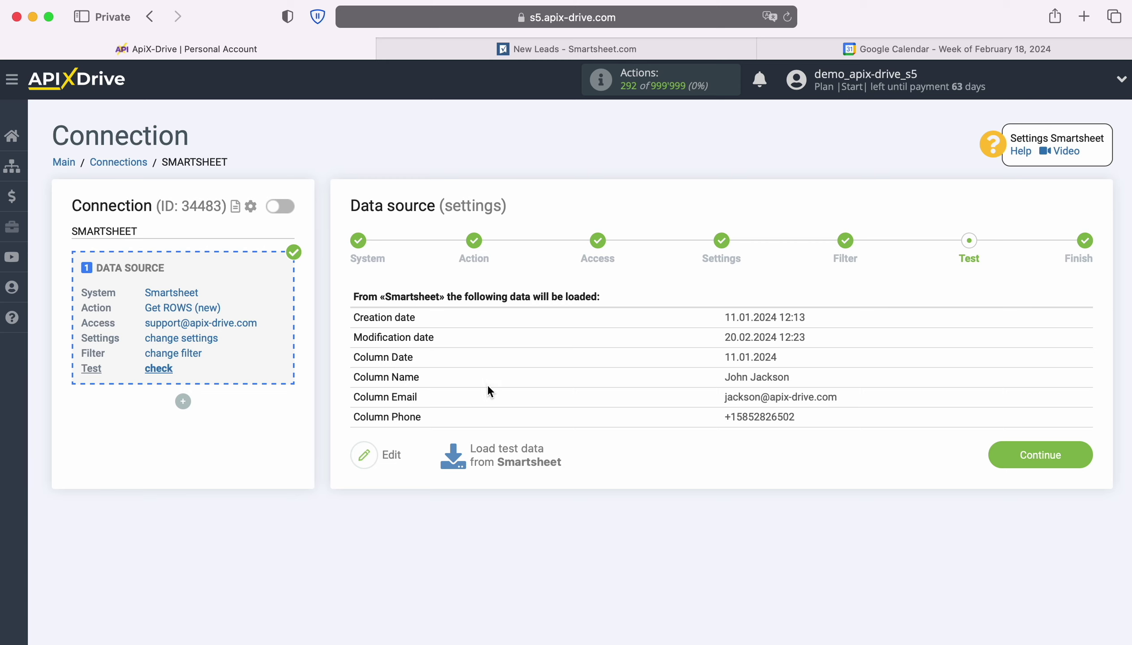
{"action": "left_click", "coordinate": [1082, 455]}
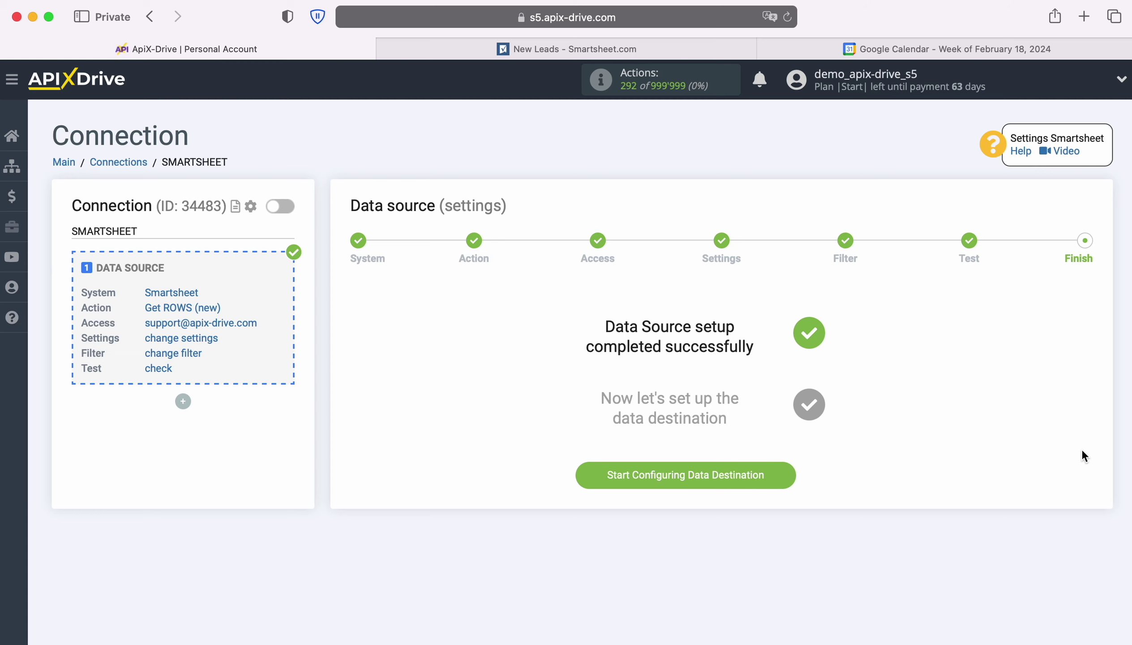
{"action": "left_click", "coordinate": [789, 471]}
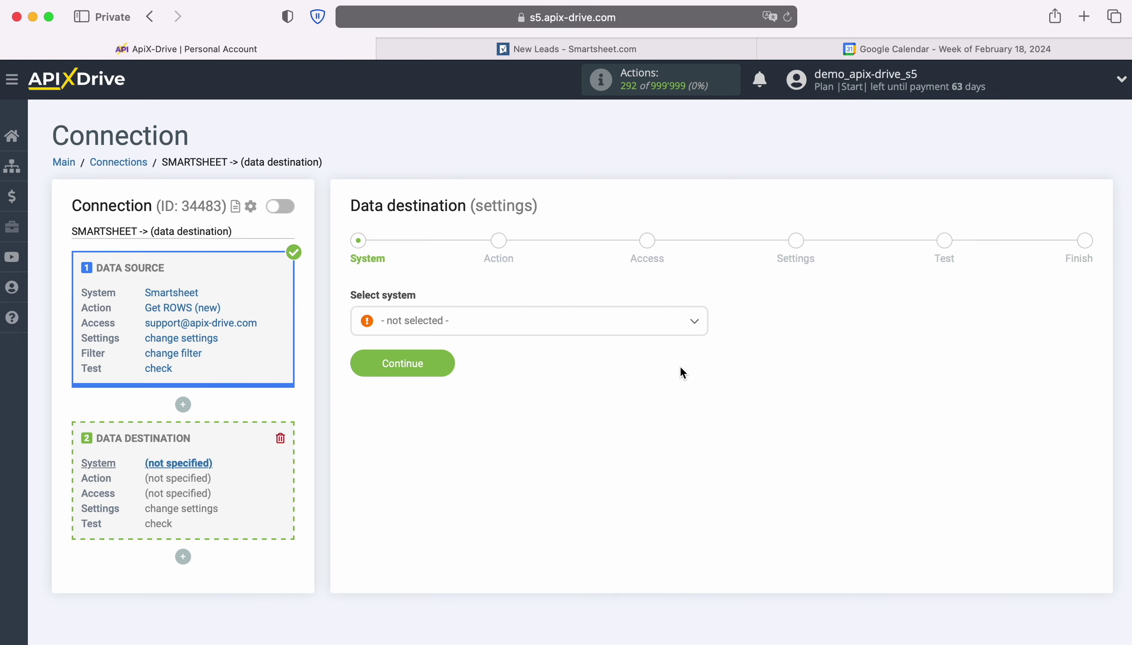
Step: Choose Google Calendar as the data destination system and continue to its action
{"action": "left_click", "coordinate": [659, 323]}
{"action": "scroll", "coordinate": [638, 453], "scroll_direction": "down", "scroll_amount": 10}
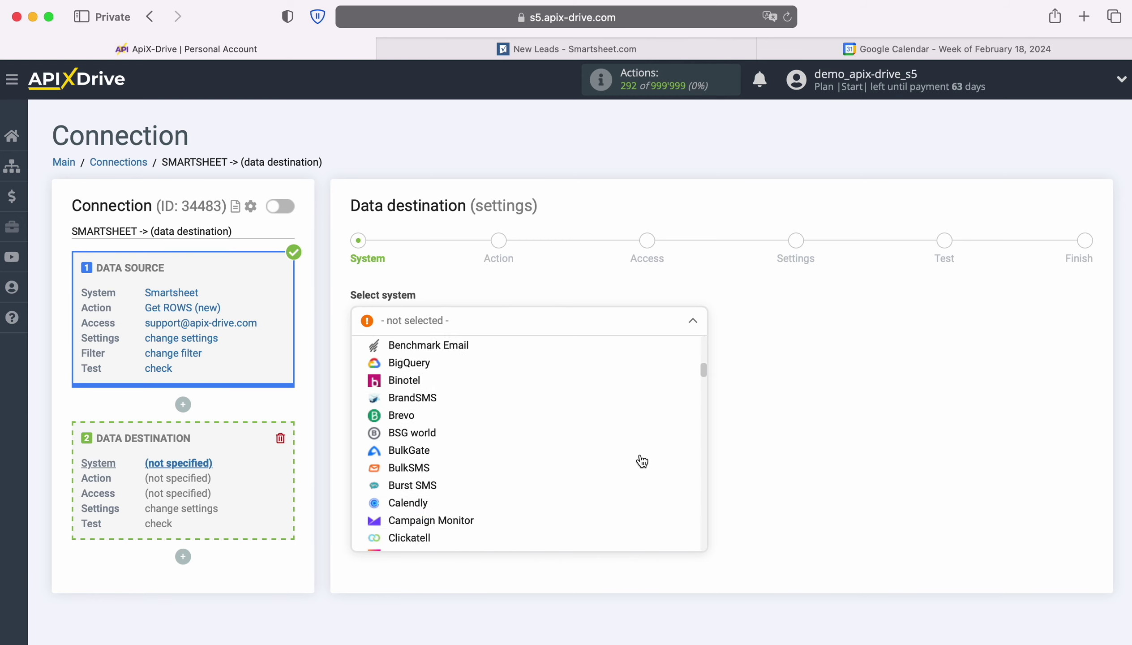
{"action": "scroll", "coordinate": [642, 461], "scroll_direction": "down", "scroll_amount": 15}
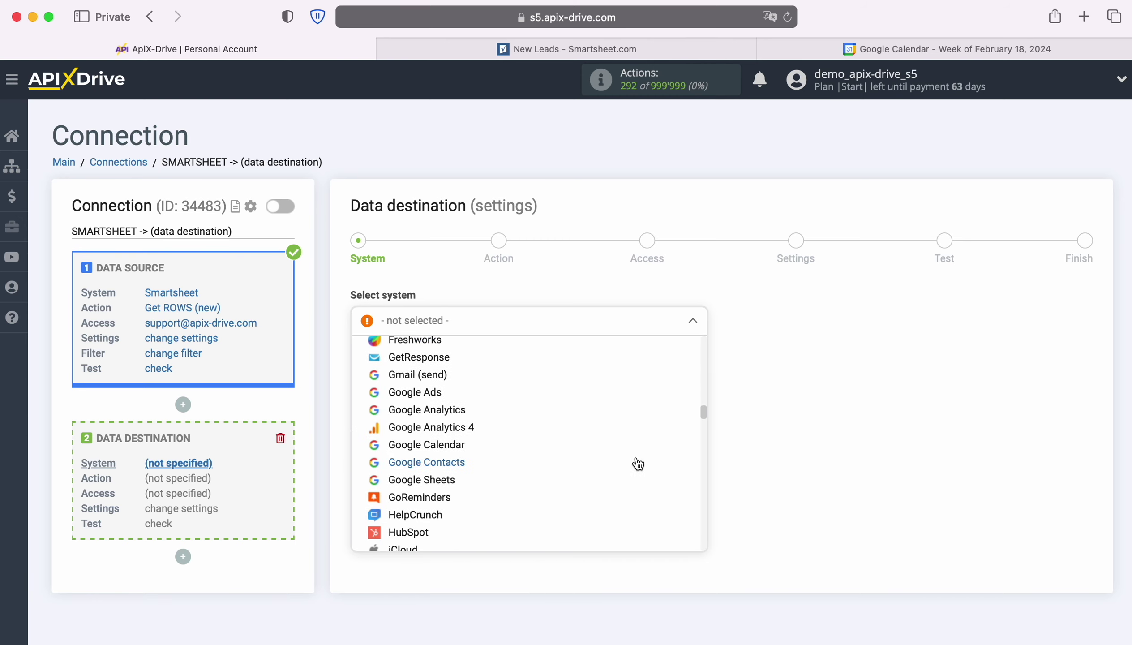
{"action": "left_click", "coordinate": [435, 444]}
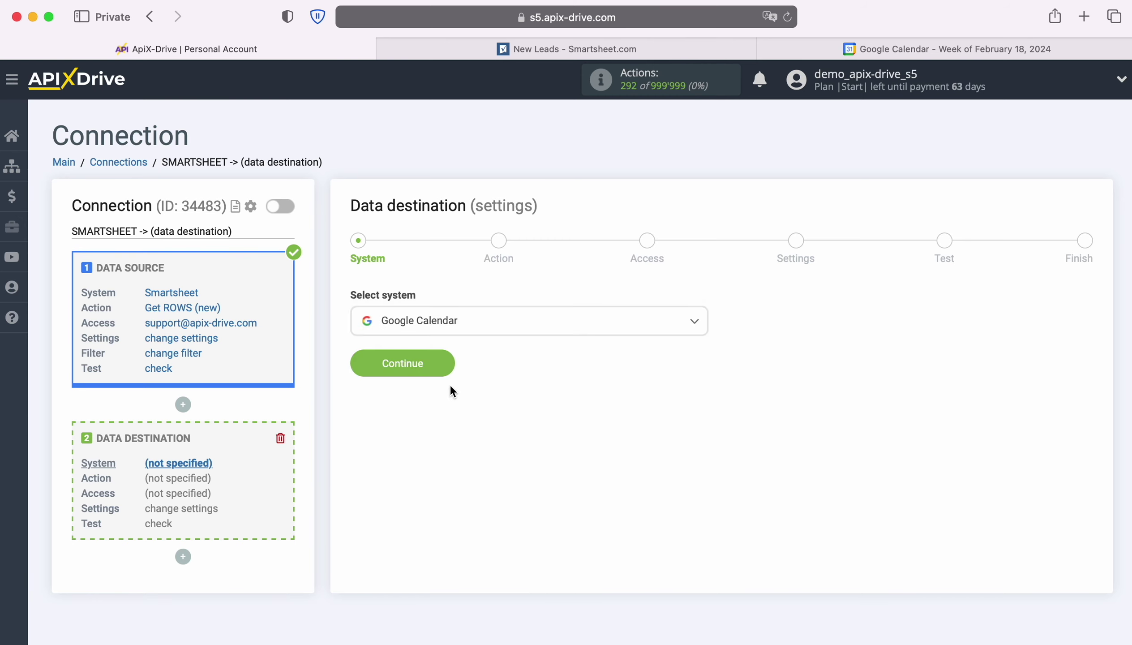
{"action": "left_click", "coordinate": [448, 362]}
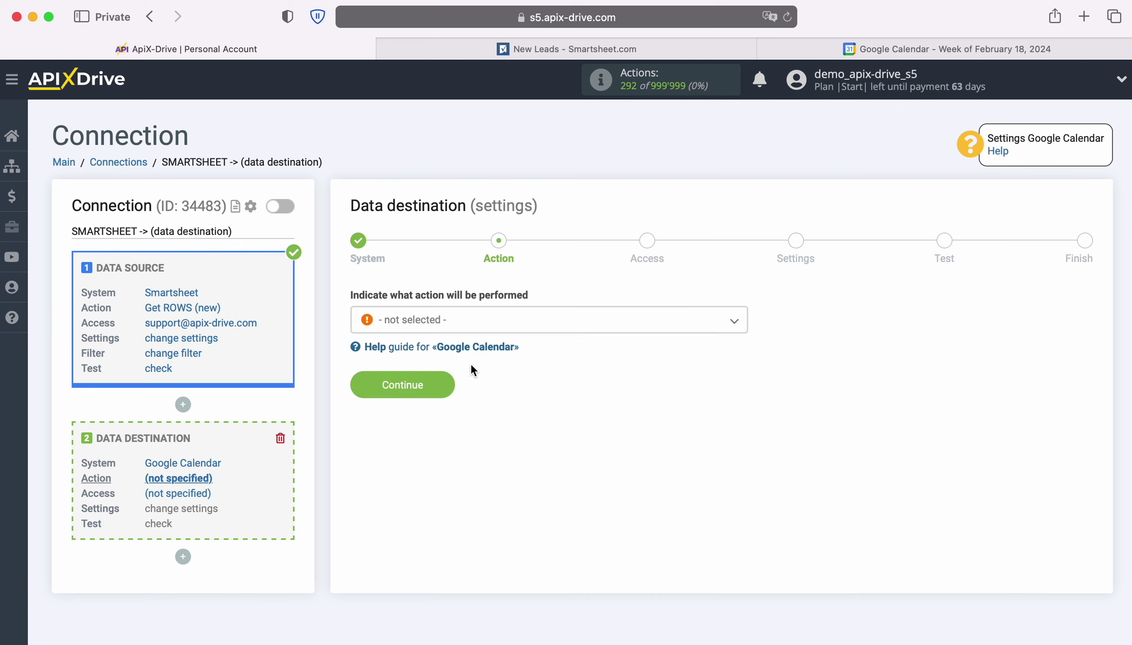
Step: Set the data destination action to Create EVENT and continue to the access settings
{"action": "left_click", "coordinate": [665, 320]}
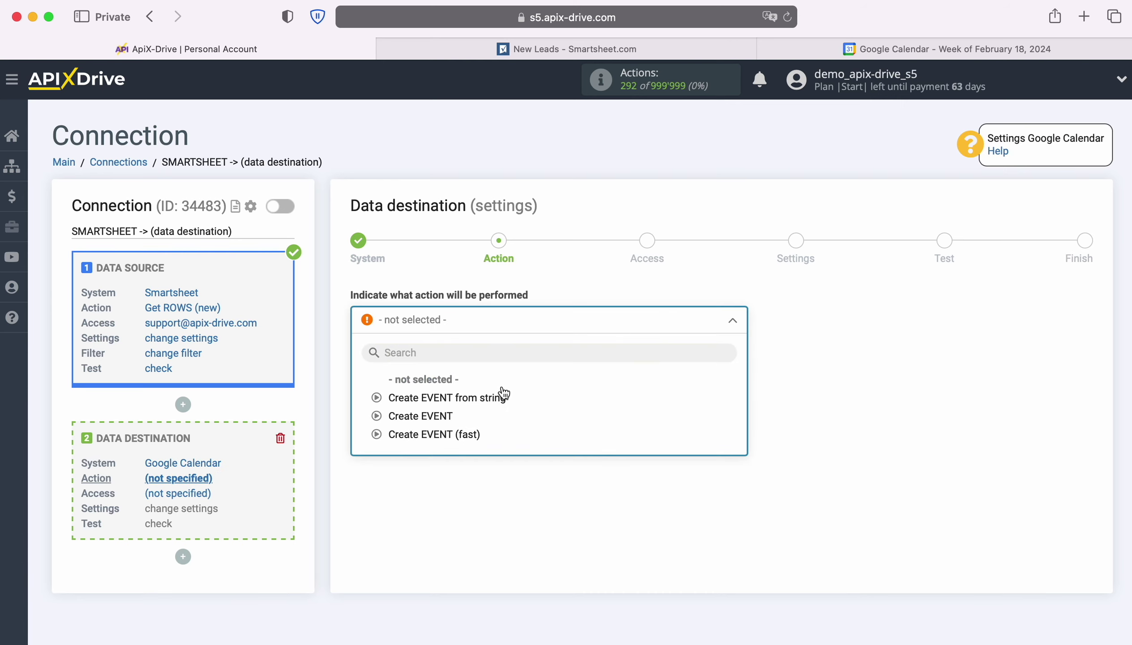
{"action": "left_click", "coordinate": [442, 417]}
{"action": "left_click", "coordinate": [444, 383]}
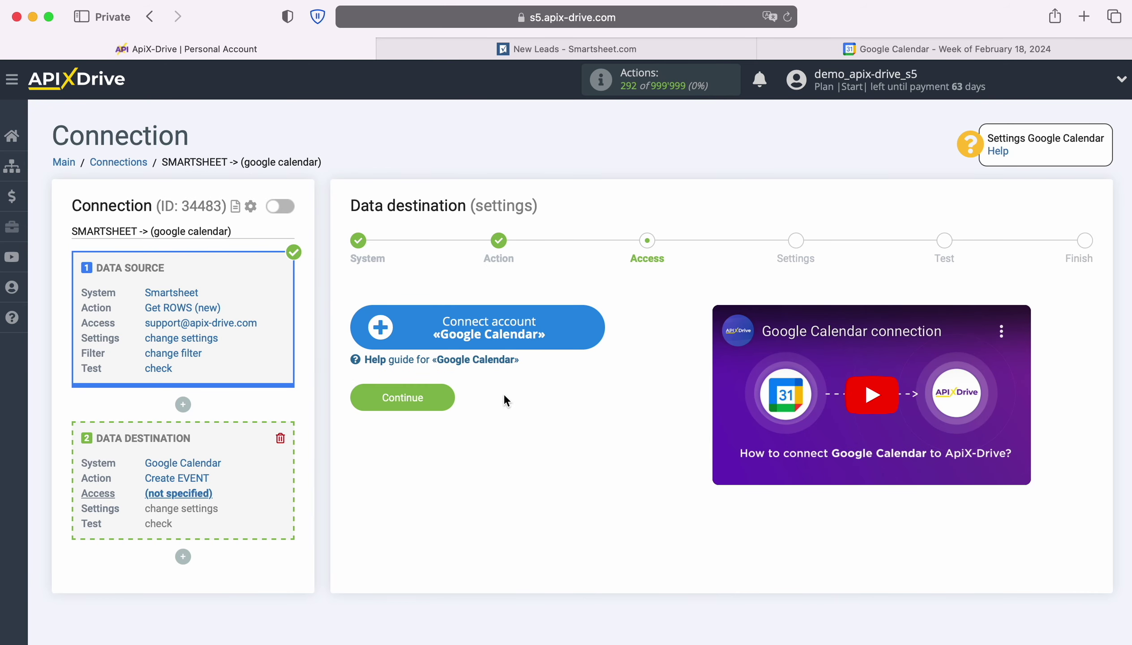
Step: Start connecting a Google Calendar account and sign in to Google with the saved e-mail and account password
{"action": "left_click", "coordinate": [594, 333]}
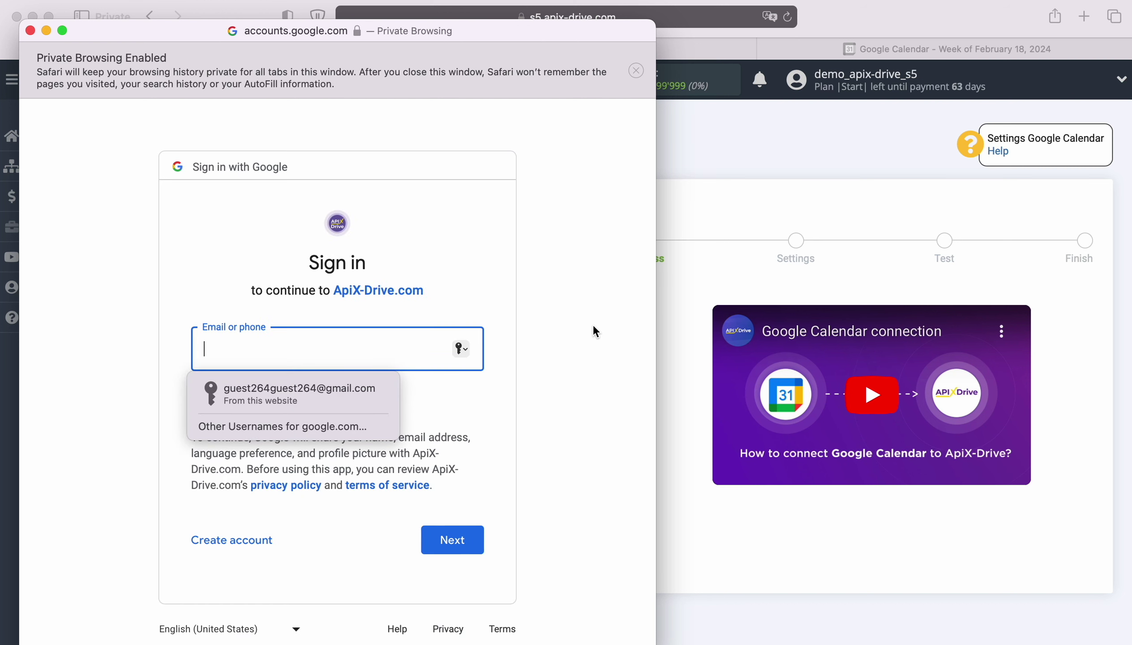
{"action": "left_click", "coordinate": [374, 389]}
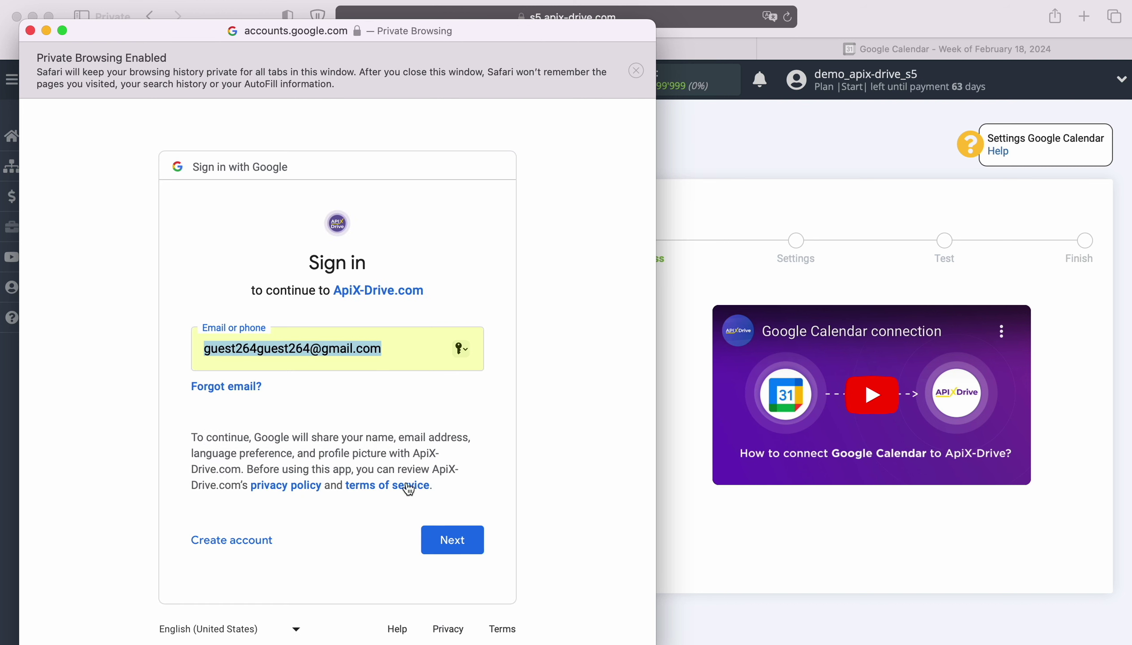
{"action": "left_click", "coordinate": [476, 539]}
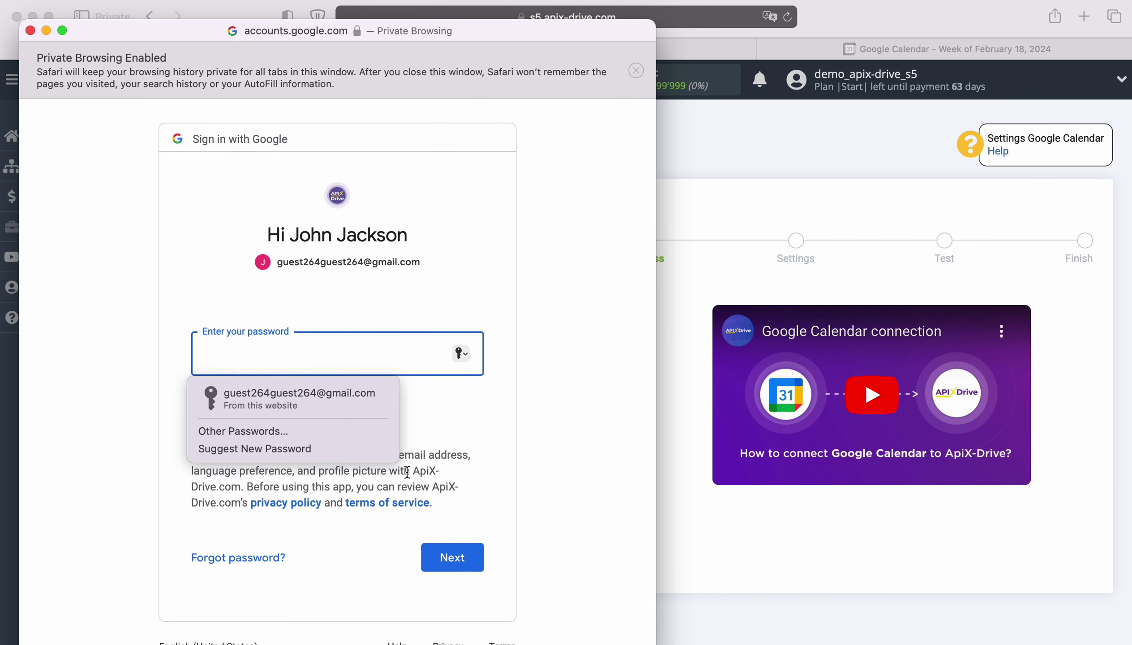
{"action": "left_click", "coordinate": [385, 398]}
{"action": "left_click", "coordinate": [479, 556]}
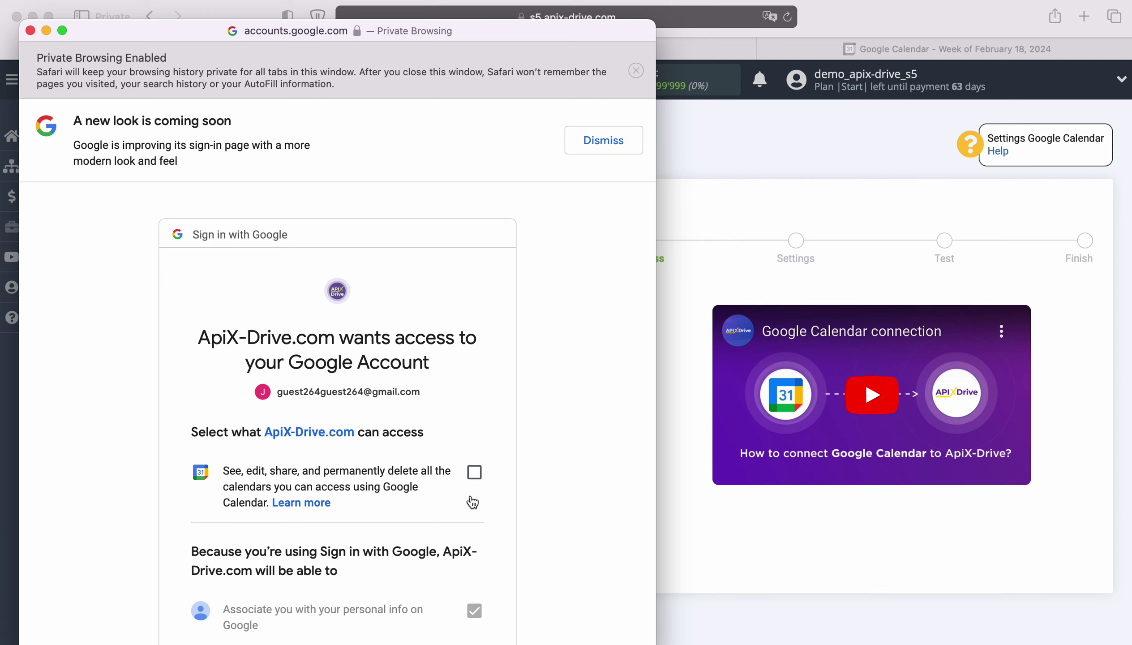
Step: Grant ApiX-Drive permission to see, edit, share and delete the Google calendars, and approve the access request
{"action": "left_click", "coordinate": [474, 472]}
{"action": "scroll", "coordinate": [549, 496], "scroll_direction": "down", "scroll_amount": 4}
{"action": "scroll", "coordinate": [548, 493], "scroll_direction": "down", "scroll_amount": 4}
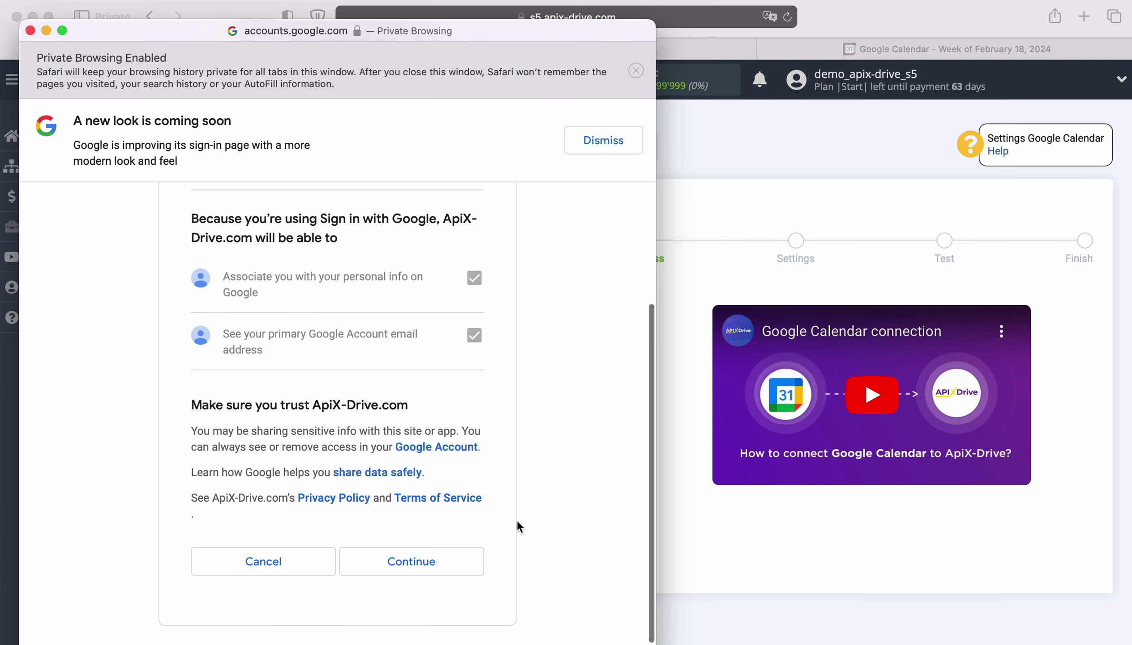
{"action": "left_click", "coordinate": [461, 562]}
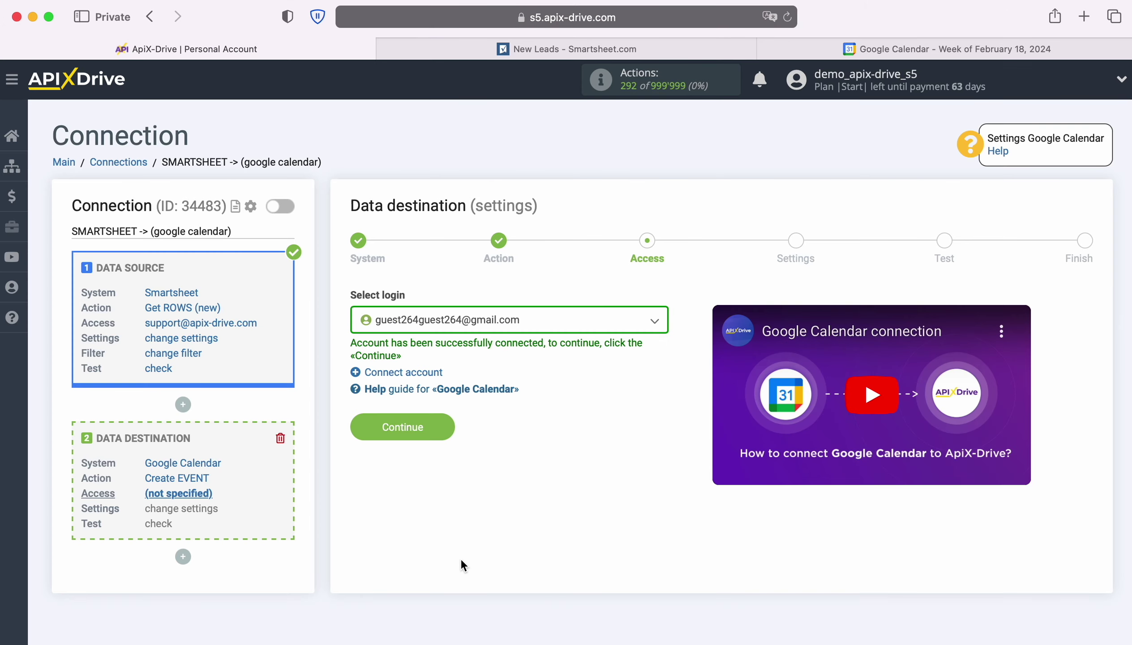
Step: Select the newly connected Google account as the data destination login and continue to the event settings
{"action": "left_click", "coordinate": [633, 329]}
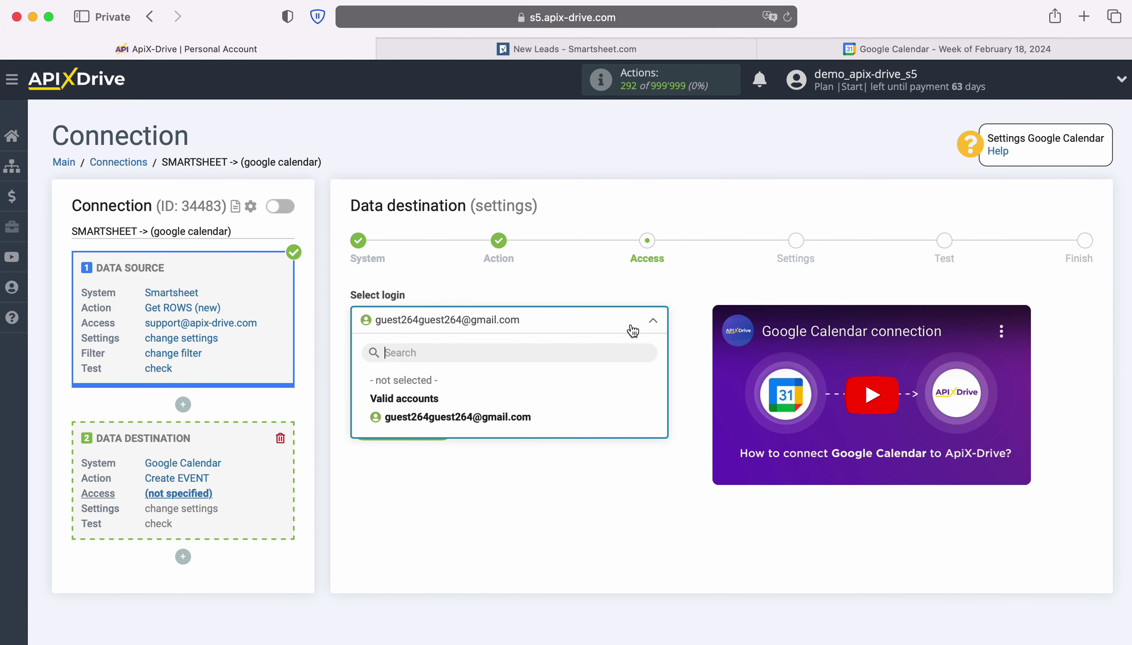
{"action": "left_click", "coordinate": [519, 417]}
{"action": "left_click", "coordinate": [449, 425]}
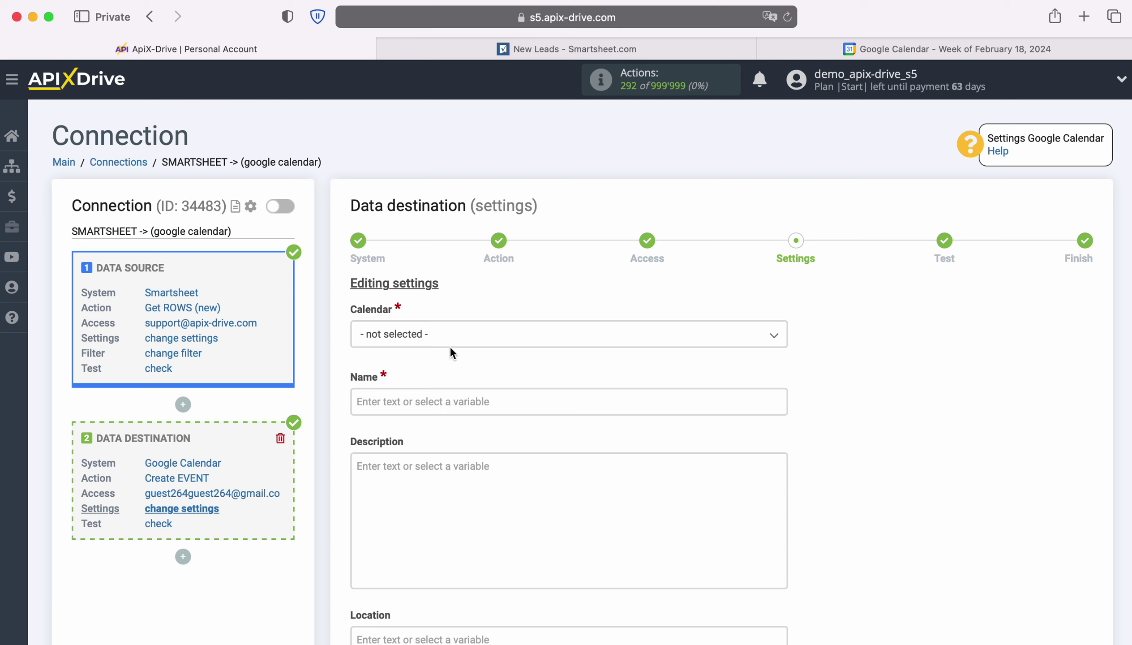
Step: Set the event's calendar to guest264guest264 and insert the Smartsheet Column Name variable as the event name
{"action": "left_click", "coordinate": [450, 334]}
{"action": "left_click", "coordinate": [443, 432]}
{"action": "left_click", "coordinate": [442, 401]}
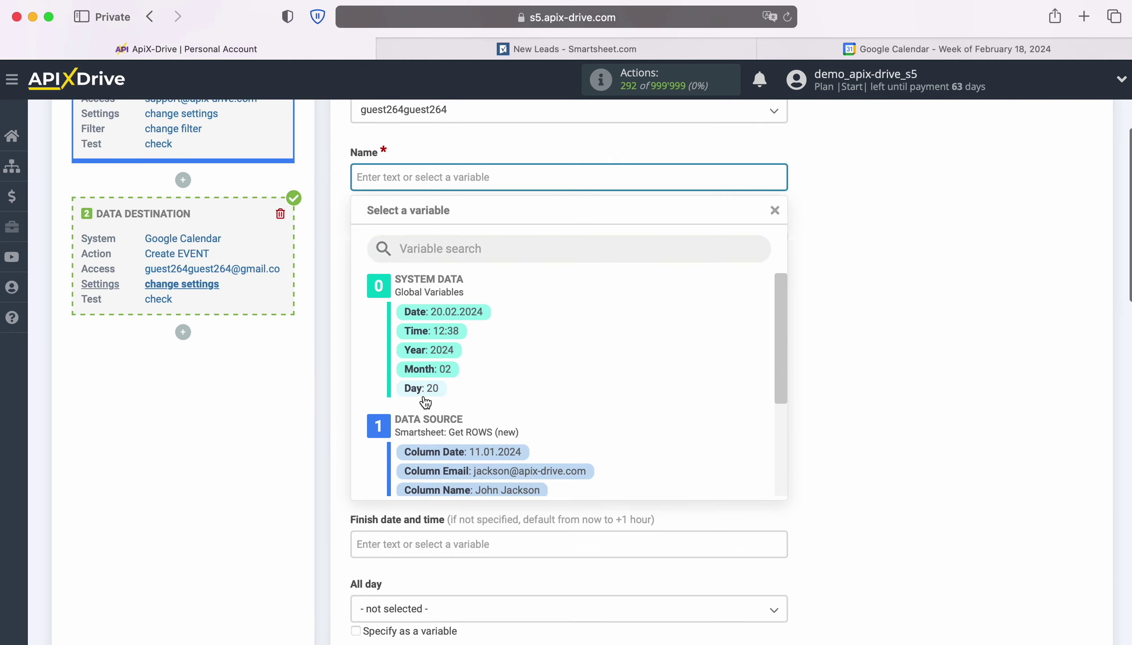
{"action": "scroll", "coordinate": [737, 395], "scroll_direction": "down", "scroll_amount": 3}
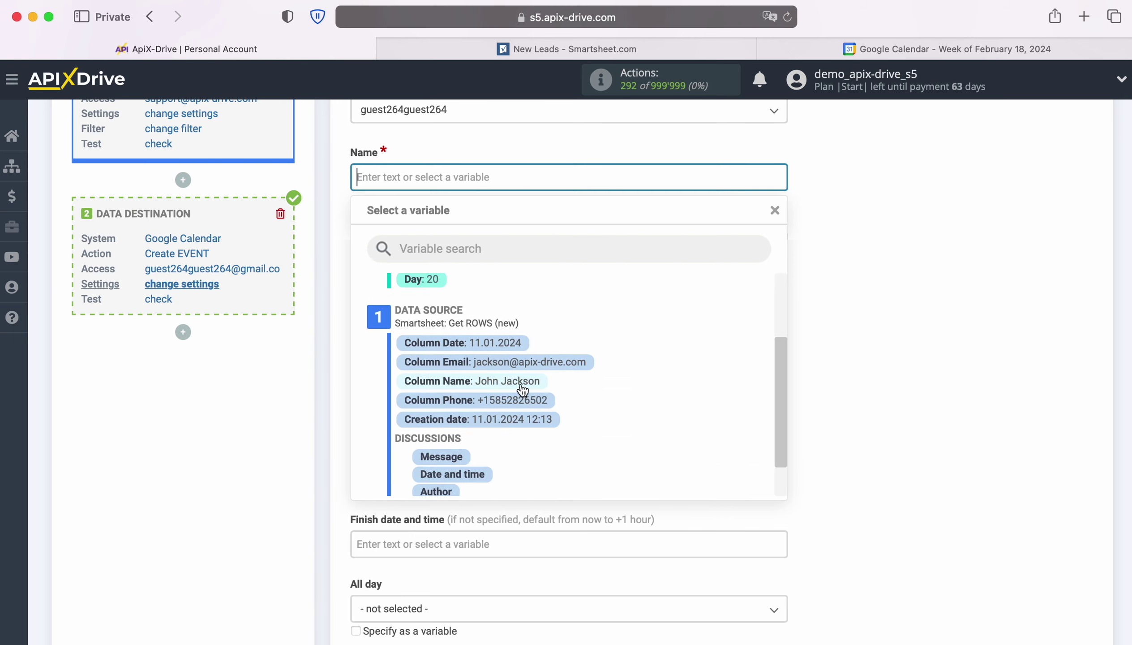
{"action": "left_click", "coordinate": [521, 382]}
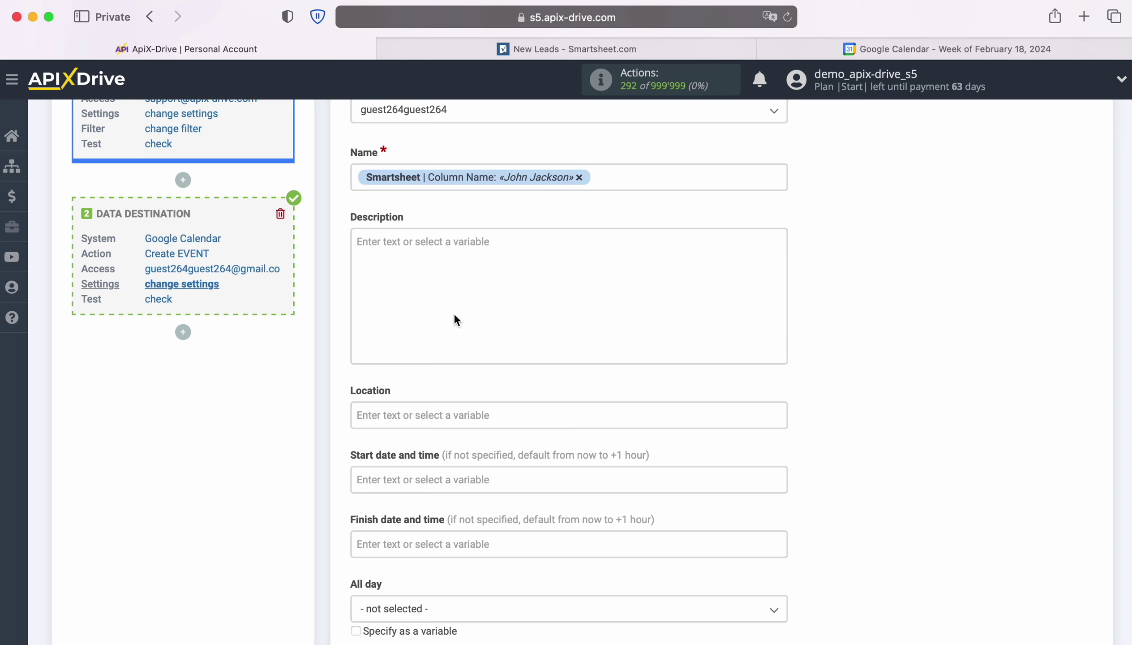
Step: Add the text "New Row from SmartSheet" in front of the Column Name variable in the event name
{"action": "left_click", "coordinate": [356, 177]}
{"action": "type", "text": "New Row "}
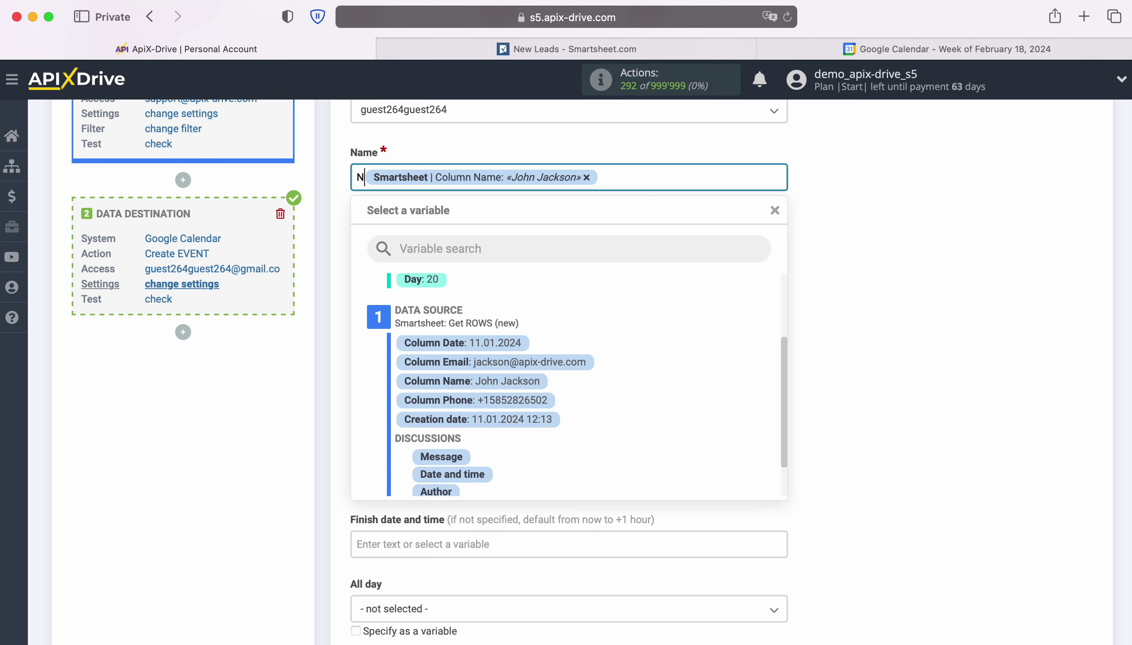
{"action": "type", "text": "from SmartS"}
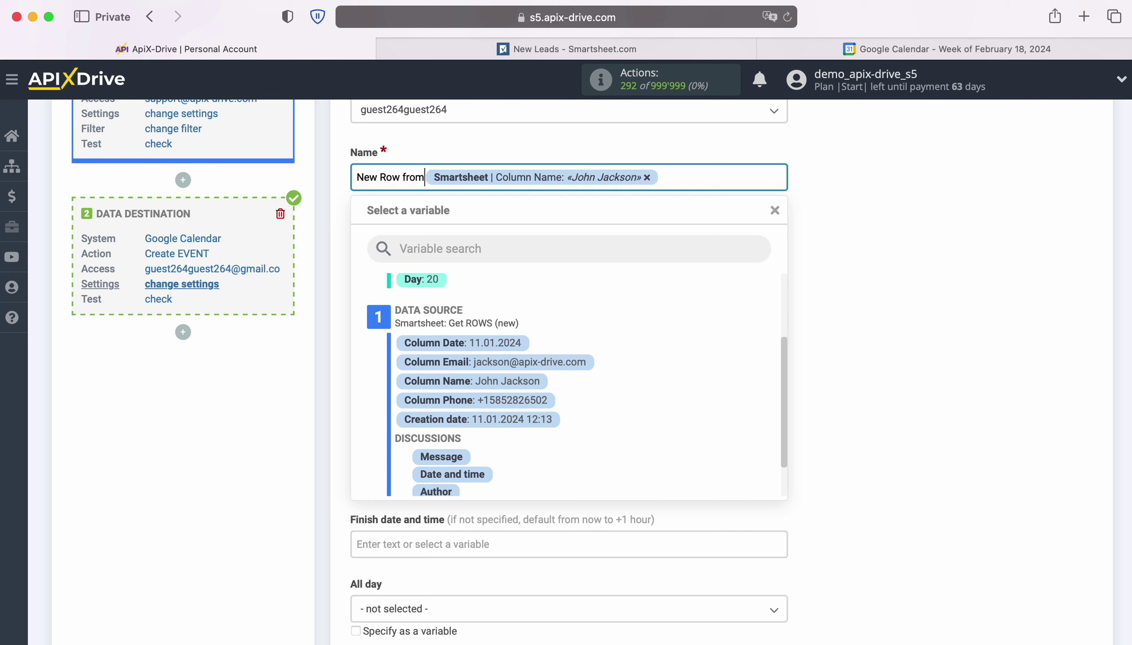
{"action": "type", "text": "heet"}
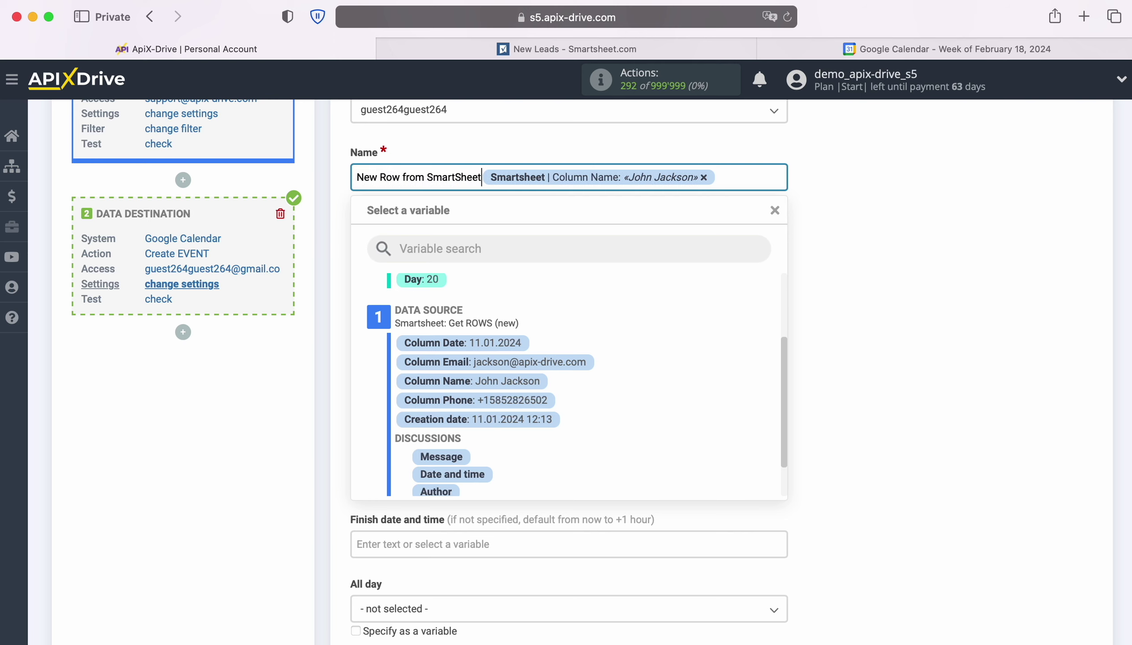
{"action": "left_click", "coordinate": [854, 257]}
Step: Add Date and Name lines to the event description, each followed by the matching Smartsheet variable, Column Date and Column Name
{"action": "left_click", "coordinate": [556, 262]}
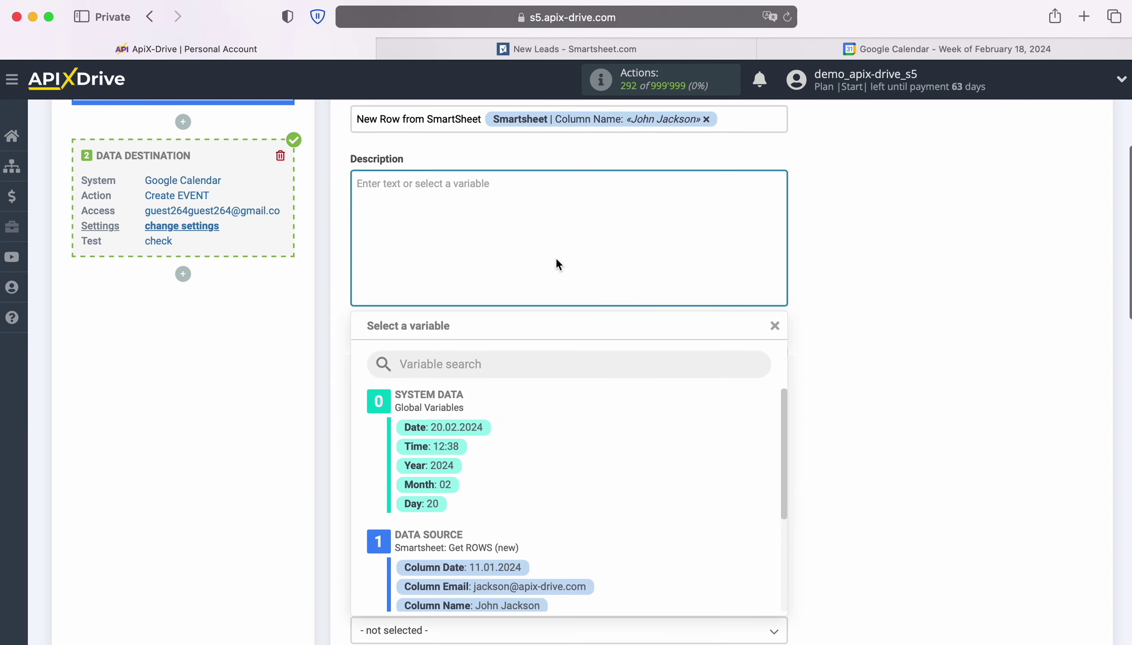
{"action": "type", "text": "Date"}
{"action": "scroll", "coordinate": [647, 487], "scroll_direction": "down", "scroll_amount": 3}
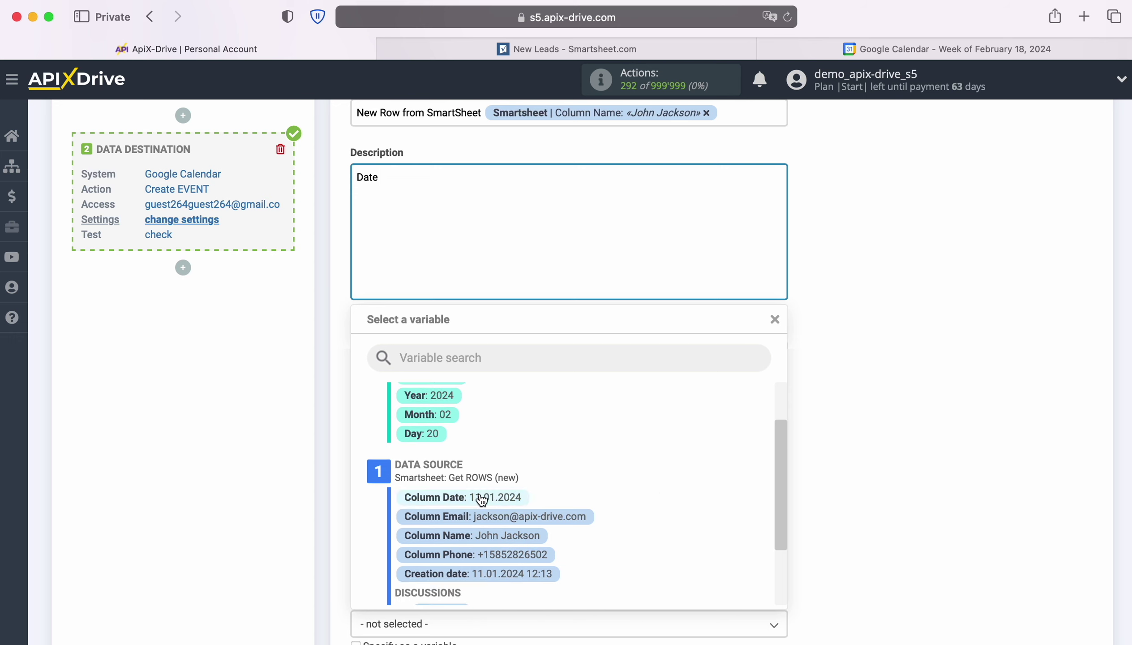
{"action": "left_click", "coordinate": [492, 495]}
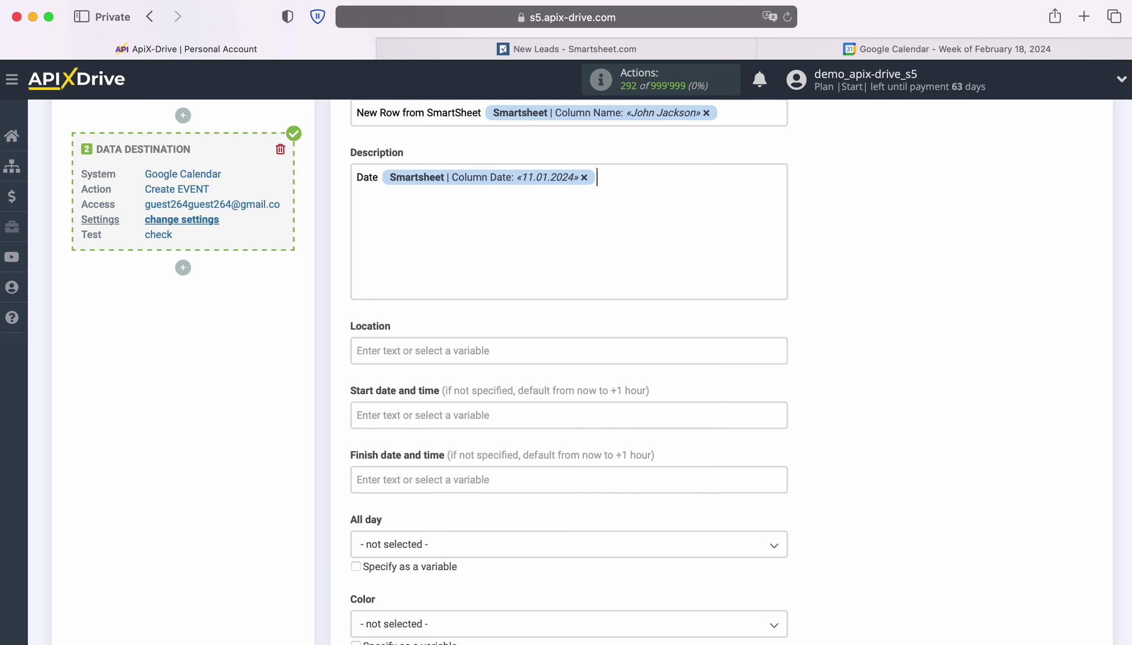
{"action": "key", "text": "Return"}
{"action": "type", "text": "Name"}
{"action": "left_click", "coordinate": [480, 231]}
{"action": "scroll", "coordinate": [609, 445], "scroll_direction": "down", "scroll_amount": 2}
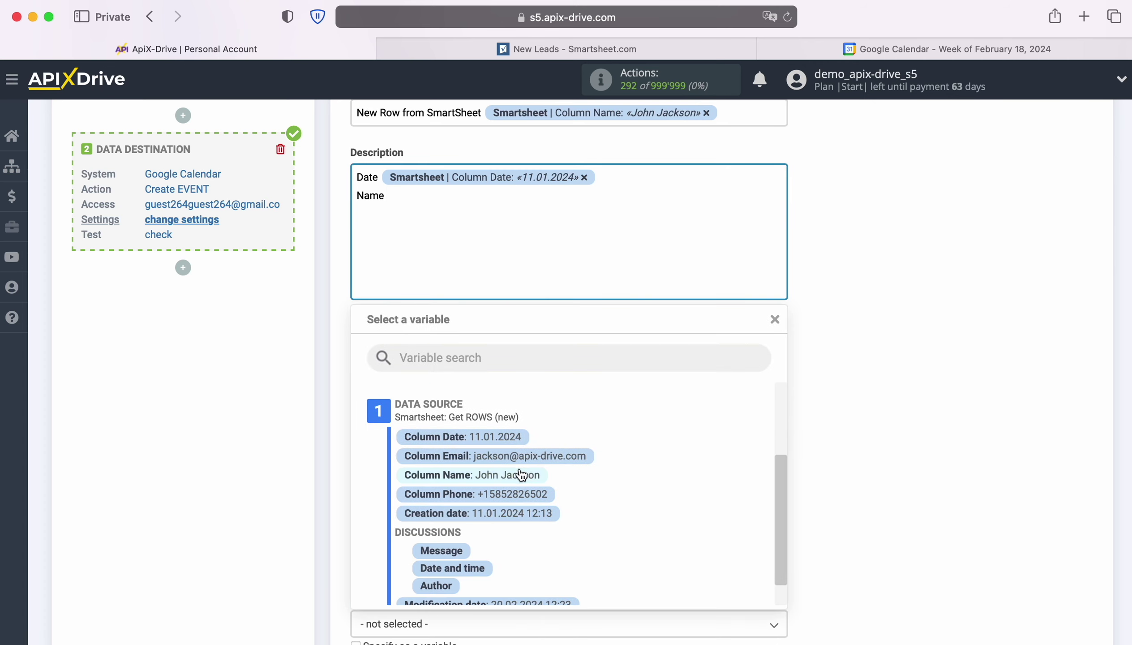
{"action": "left_click", "coordinate": [518, 471]}
Step: Add Email and Phone lines to the event description, each followed by the matching Smartsheet variable, Column Email and Column Phone
{"action": "key", "text": "Return"}
{"action": "type", "text": "Email"}
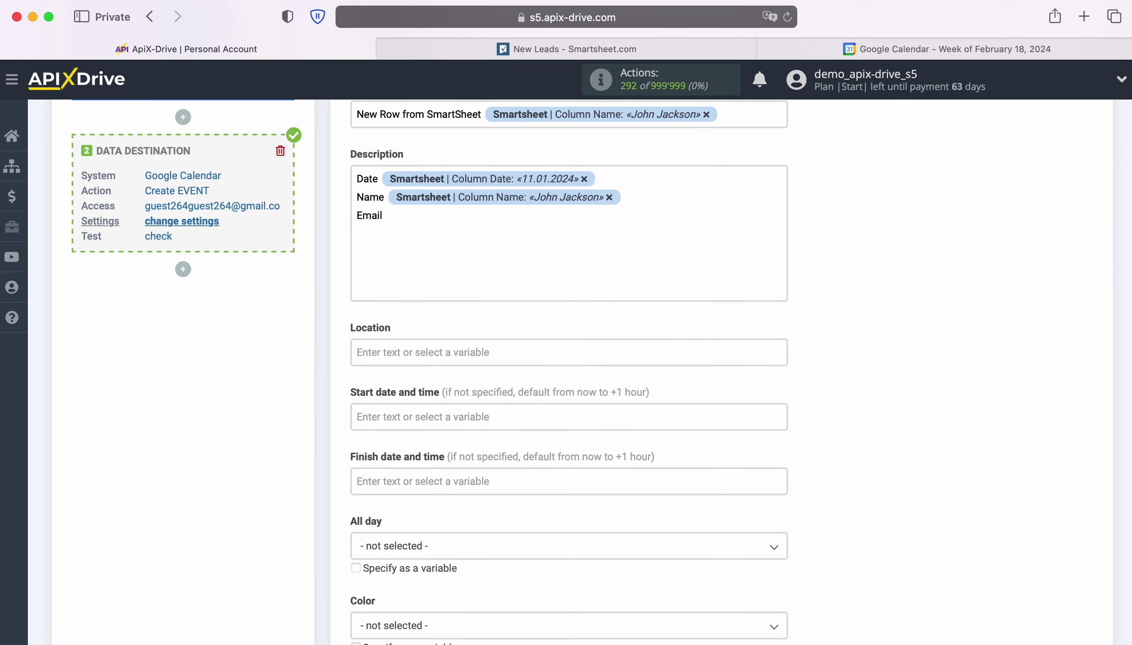
{"action": "left_click", "coordinate": [473, 219]}
{"action": "left_click", "coordinate": [534, 460]}
{"action": "key", "text": "Return"}
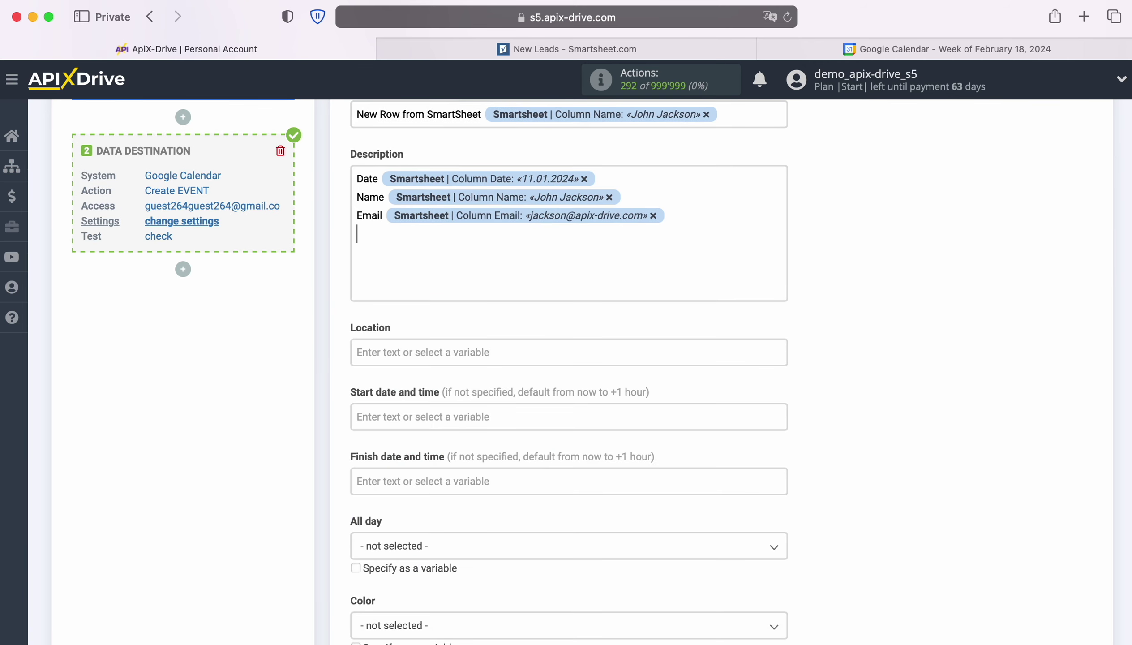
{"action": "type", "text": "Phone"}
{"action": "left_click", "coordinate": [501, 290]}
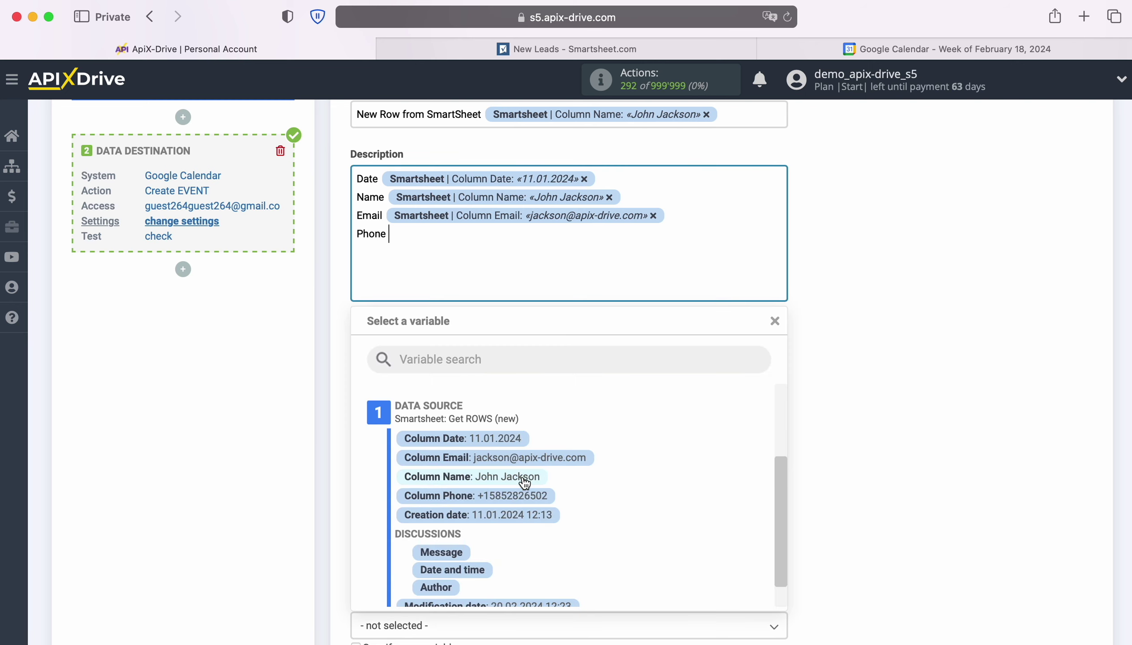
{"action": "left_click", "coordinate": [521, 492]}
Step: Set the event's start date and time to the Smartsheet Modification date variable
{"action": "scroll", "coordinate": [523, 490], "scroll_direction": "down", "scroll_amount": 1}
{"action": "scroll", "coordinate": [523, 491], "scroll_direction": "down", "scroll_amount": 2}
{"action": "left_click", "coordinate": [485, 338]}
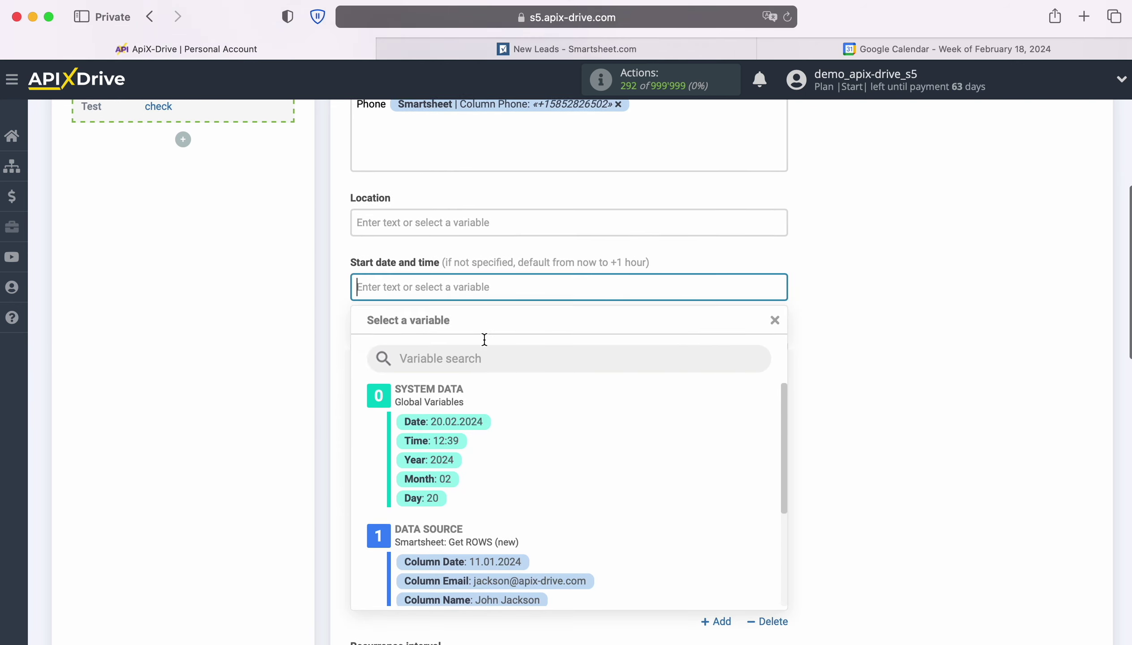
{"action": "scroll", "coordinate": [619, 395], "scroll_direction": "down", "scroll_amount": 3}
{"action": "scroll", "coordinate": [676, 386], "scroll_direction": "down", "scroll_amount": 1}
{"action": "scroll", "coordinate": [677, 382], "scroll_direction": "down", "scroll_amount": 3}
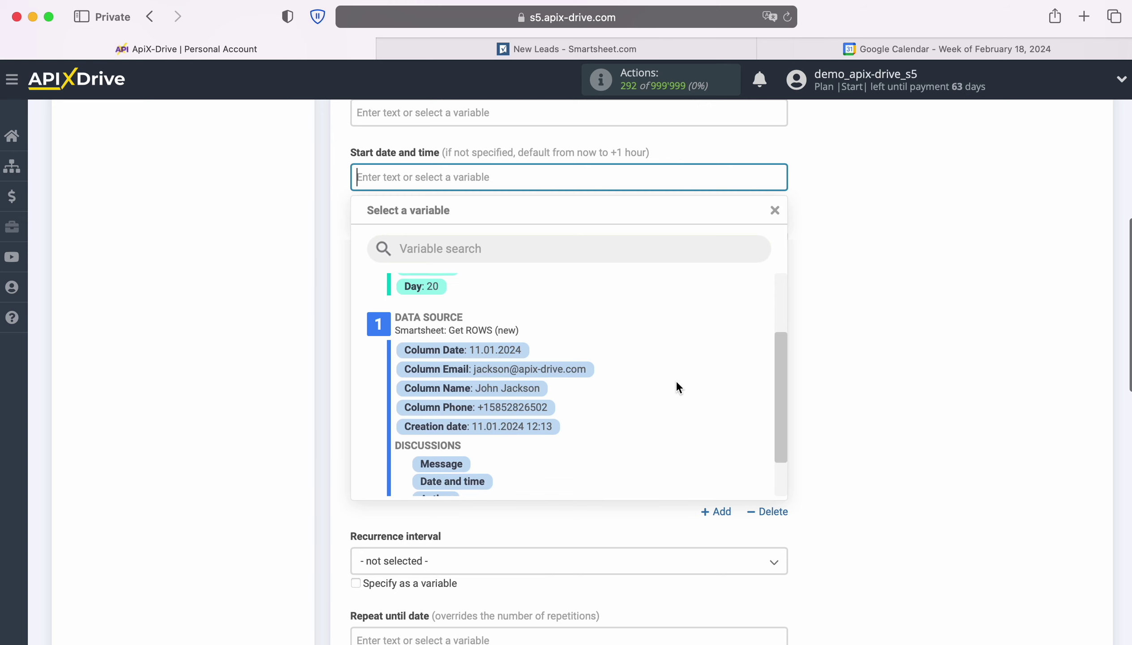
{"action": "scroll", "coordinate": [676, 384], "scroll_direction": "down", "scroll_amount": 2}
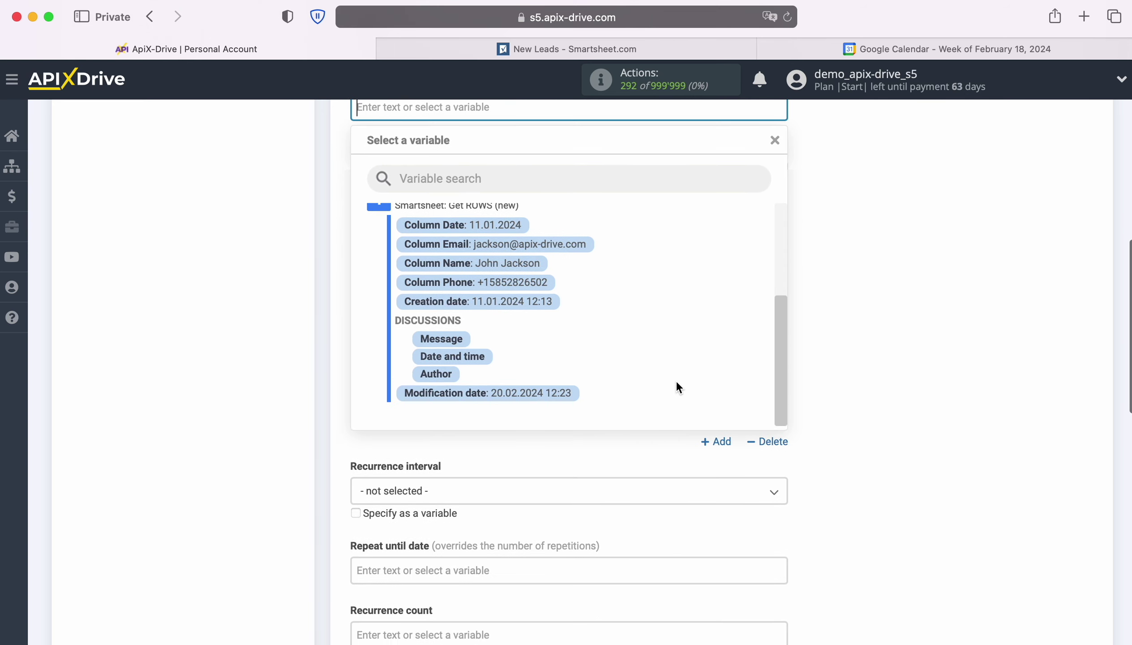
{"action": "left_click", "coordinate": [532, 393]}
Step: Set the finish date and time to the system Date and Time variables, and save the settings to continue to the test
{"action": "scroll", "coordinate": [539, 390], "scroll_direction": "up", "scroll_amount": 3}
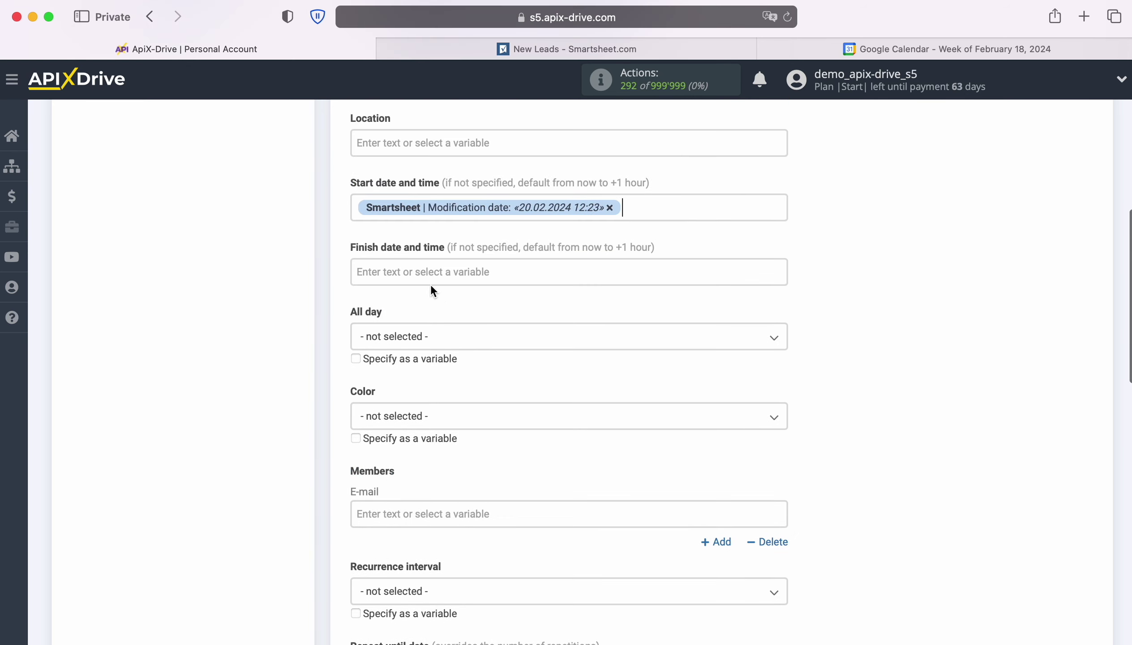
{"action": "left_click", "coordinate": [426, 267]}
{"action": "scroll", "coordinate": [425, 274], "scroll_direction": "down", "scroll_amount": 2}
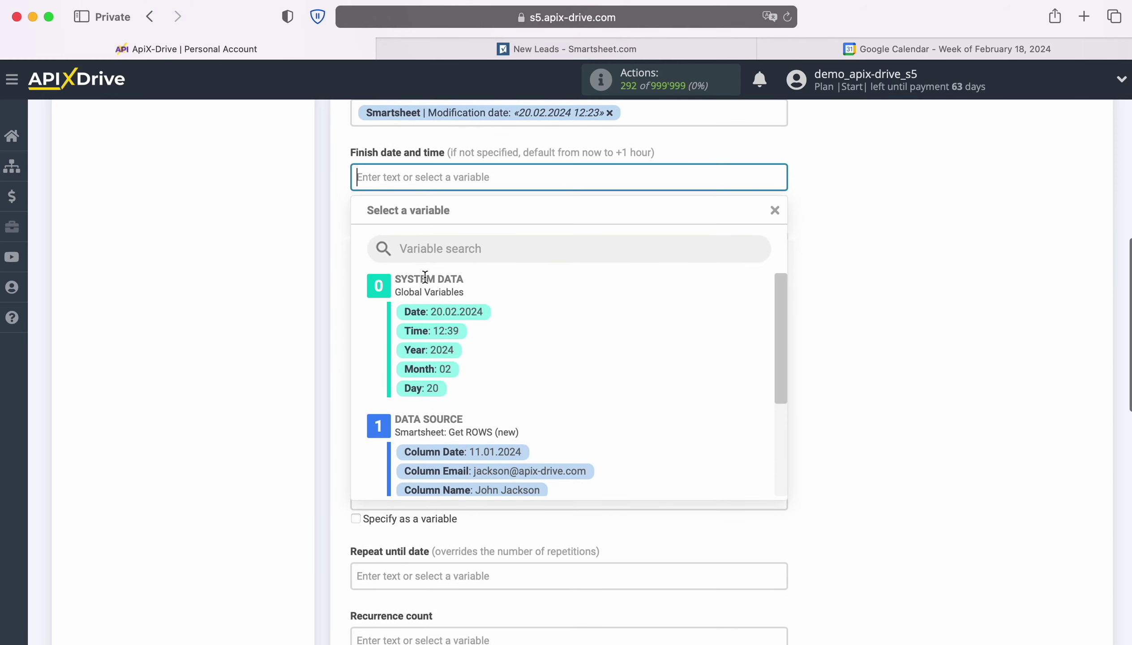
{"action": "left_click", "coordinate": [449, 314]}
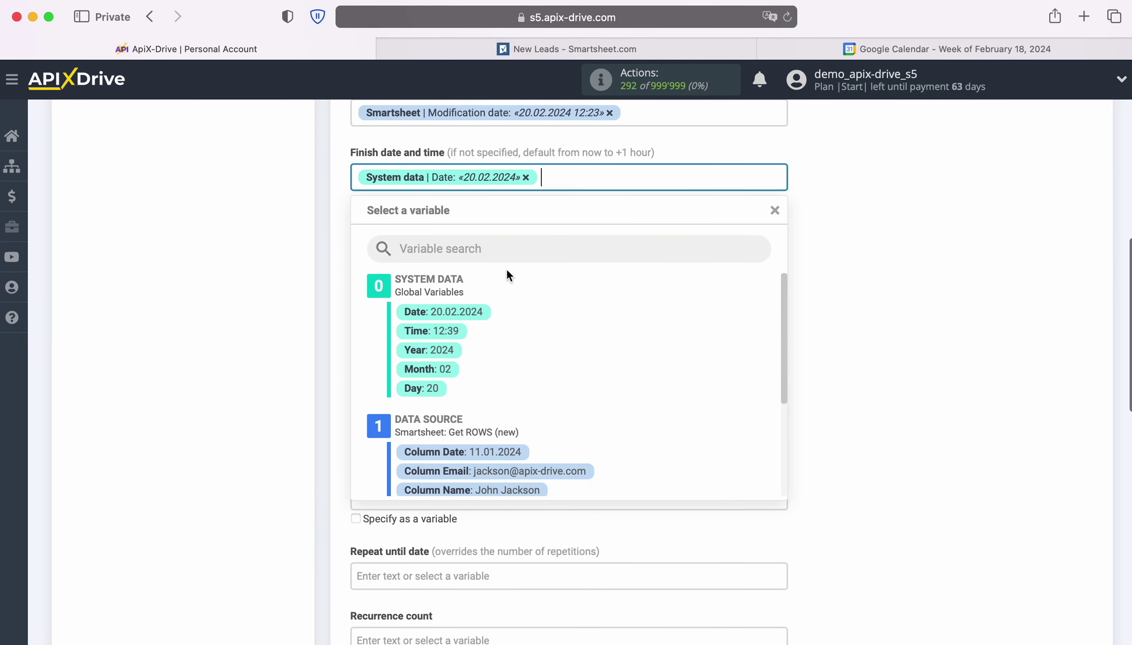
{"action": "left_click", "coordinate": [447, 331]}
{"action": "scroll", "coordinate": [842, 325], "scroll_direction": "down", "scroll_amount": 12}
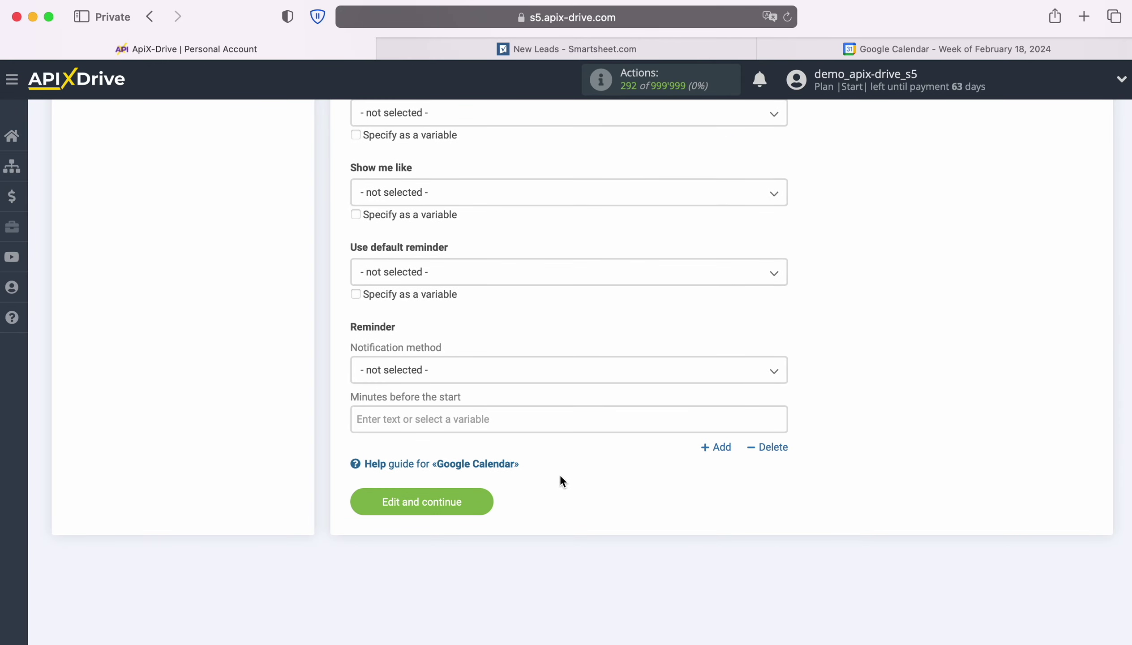
{"action": "left_click", "coordinate": [489, 500]}
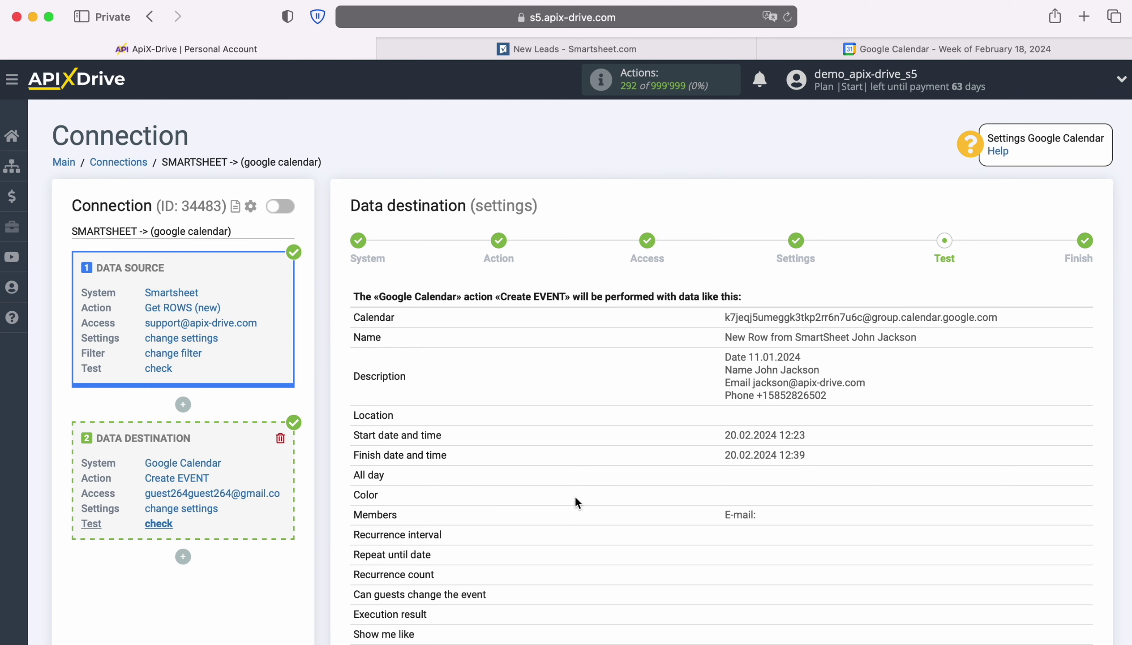
Step: Send the test data to Google Calendar, and open the resulting event on February 20 in Google Calendar to check its details
{"action": "scroll", "coordinate": [1078, 408], "scroll_direction": "down", "scroll_amount": 5}
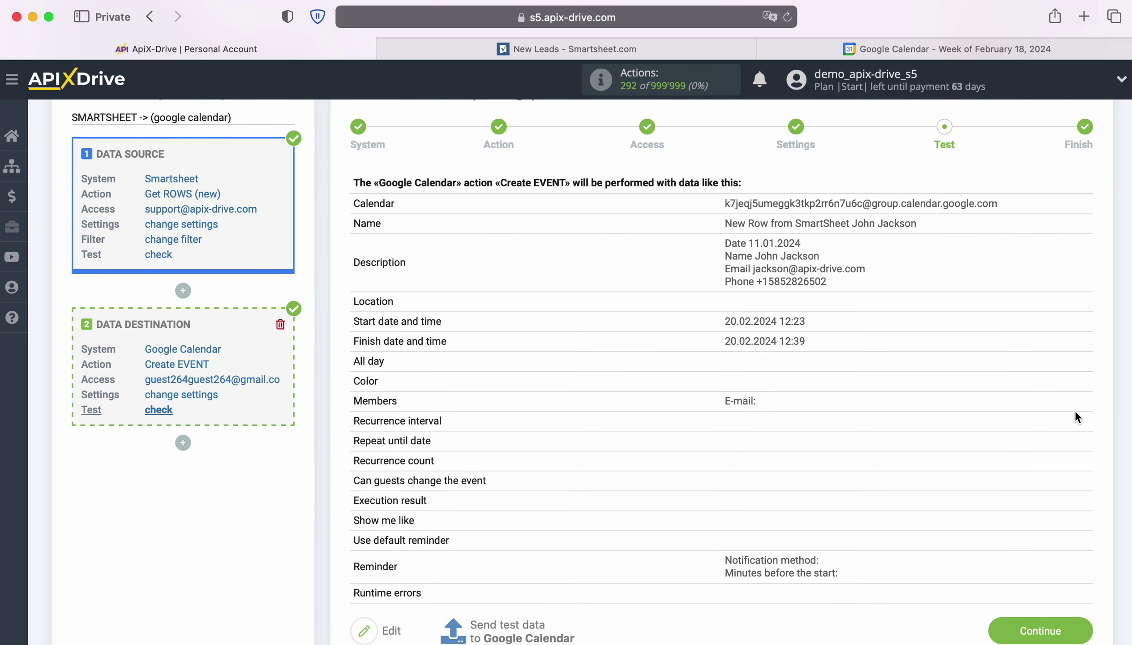
{"action": "scroll", "coordinate": [1074, 410], "scroll_direction": "down", "scroll_amount": 1}
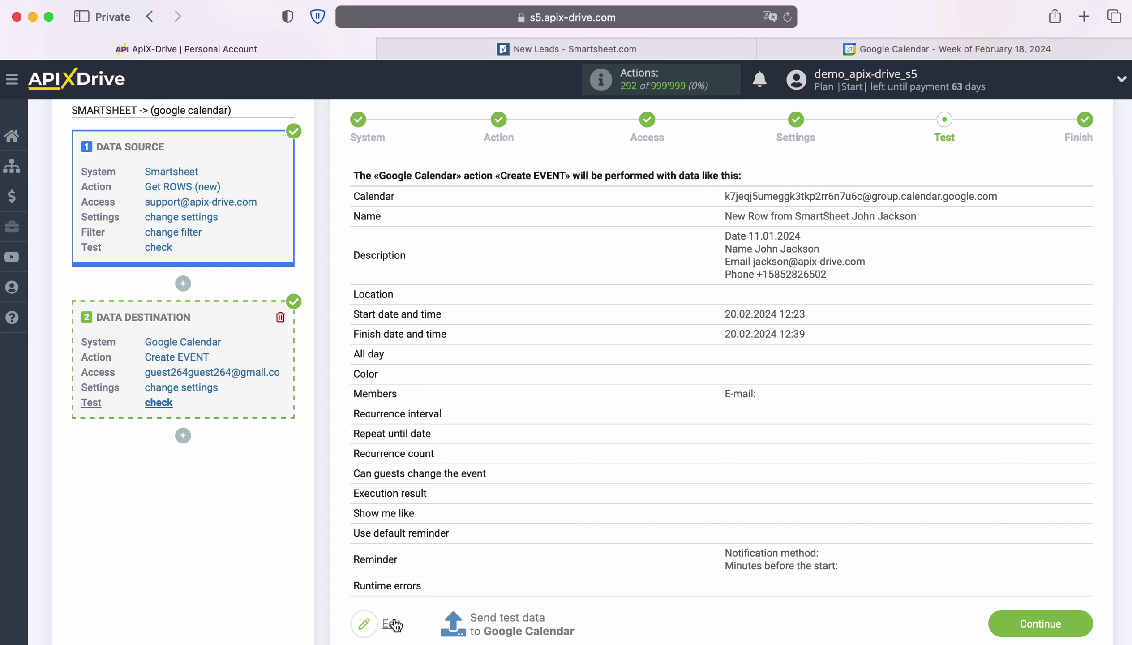
{"action": "left_click", "coordinate": [504, 618]}
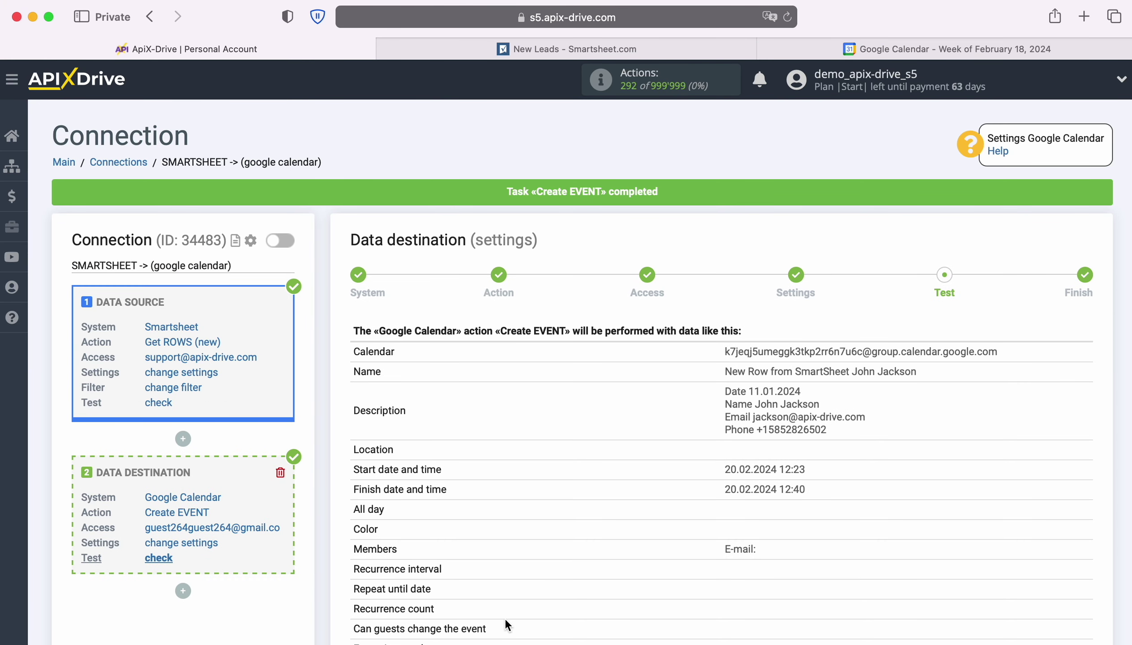
{"action": "left_click", "coordinate": [849, 49]}
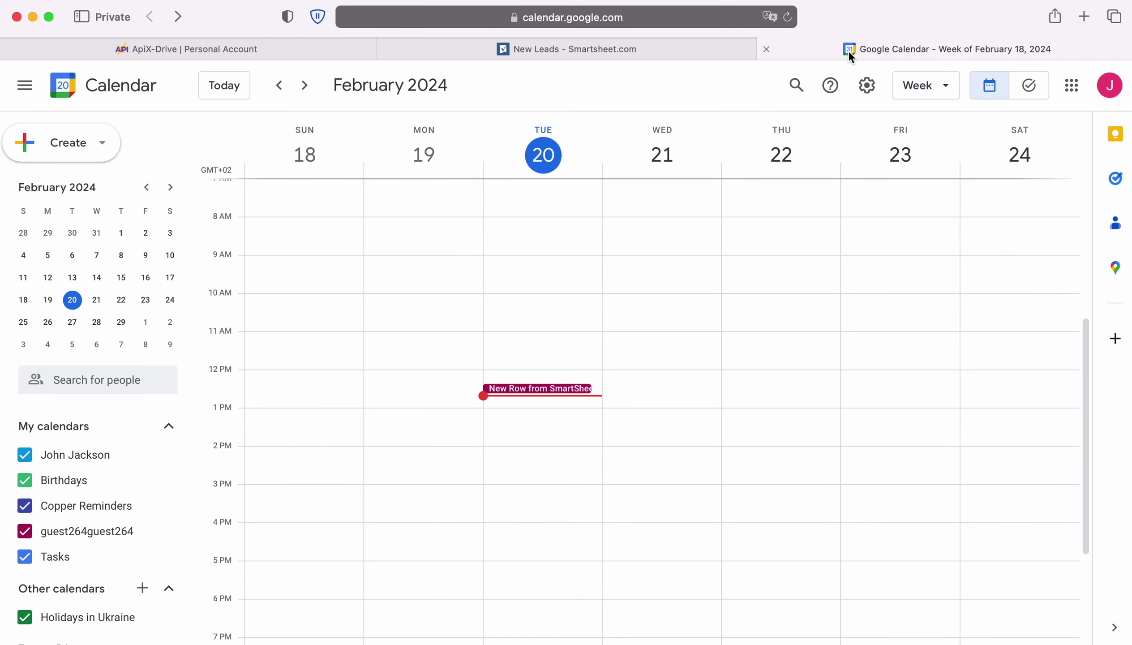
{"action": "left_click", "coordinate": [550, 389]}
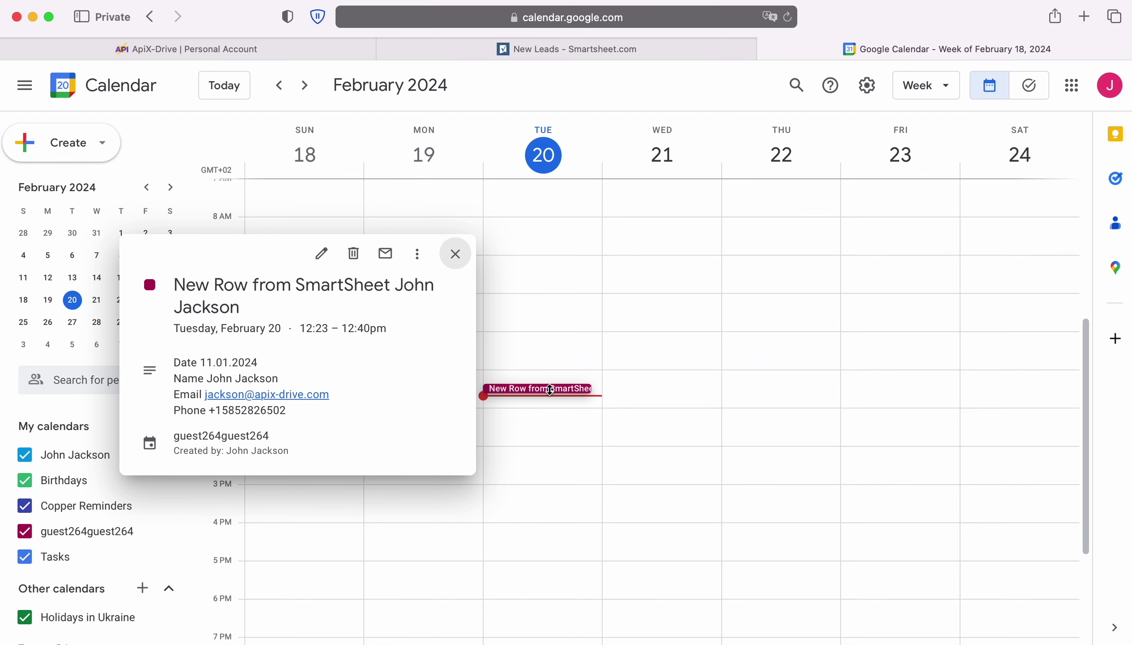
Step: Return to ApiX-Drive, finish the data destination setup and enable automatic updates for the connection
{"action": "left_click", "coordinate": [228, 49]}
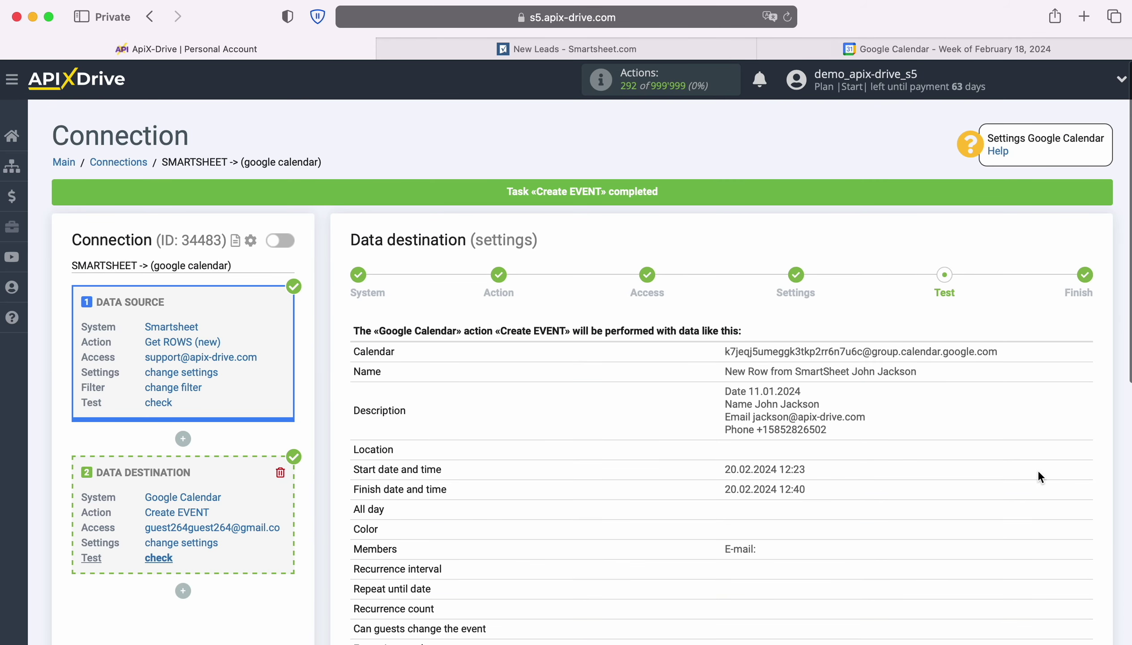
{"action": "scroll", "coordinate": [1037, 469], "scroll_direction": "down", "scroll_amount": 5}
{"action": "left_click", "coordinate": [1083, 601]}
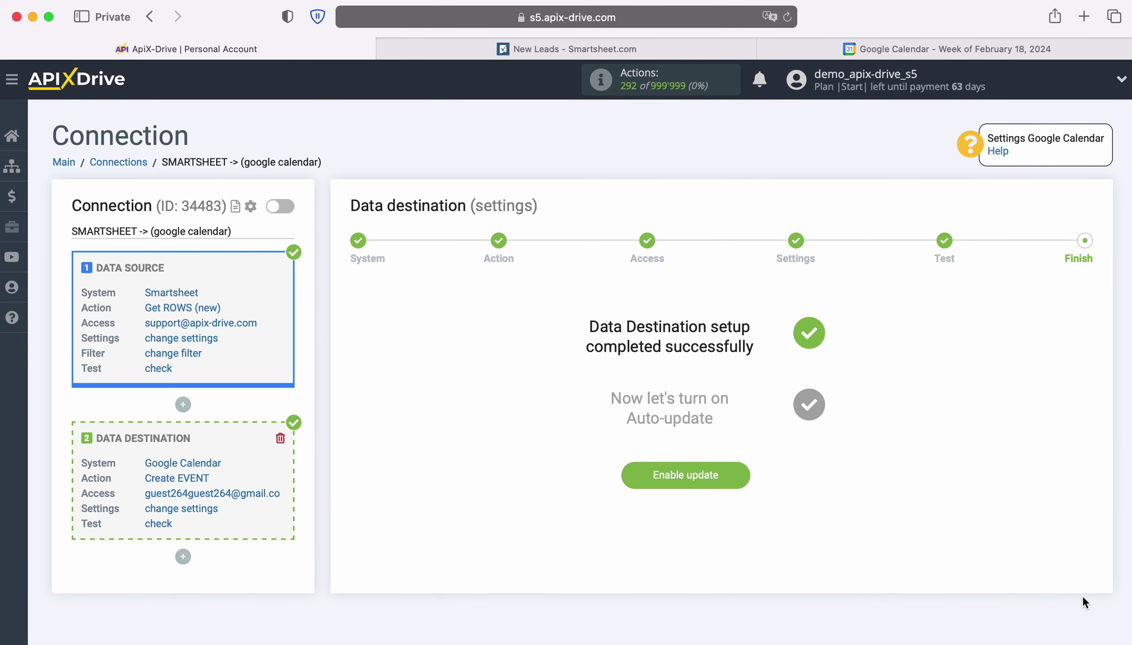
{"action": "left_click", "coordinate": [739, 468]}
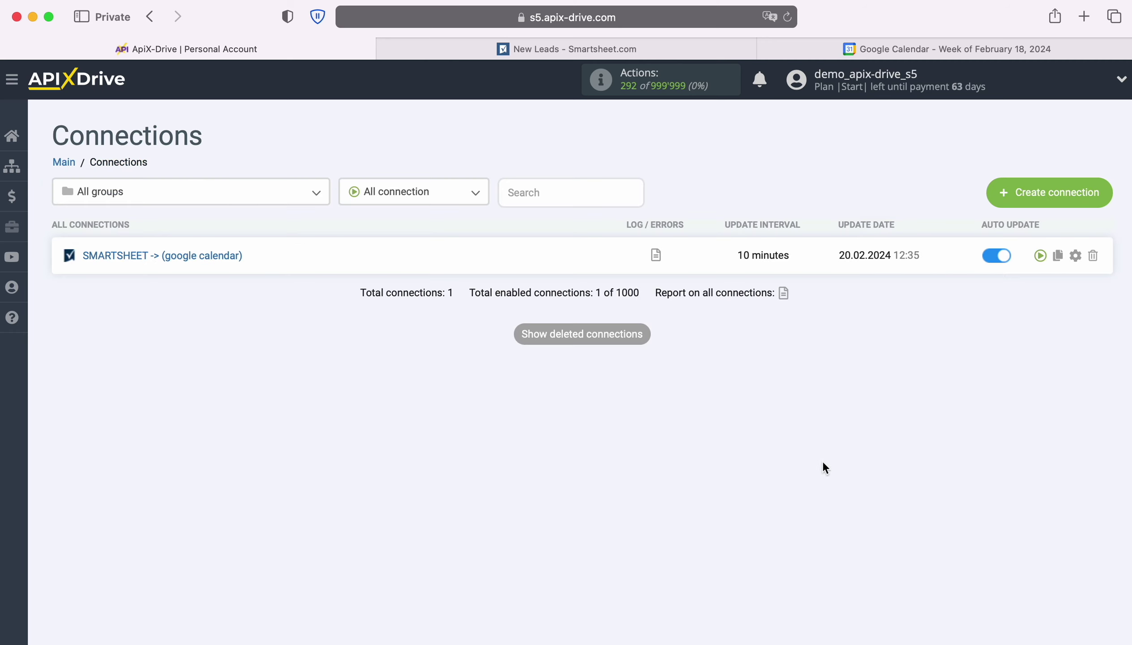
Step: Set the update interval of the SMARTSHEET -> (google calendar) connection to 5 minutes and save the connection setup
{"action": "left_click", "coordinate": [1075, 255]}
{"action": "left_click", "coordinate": [714, 357]}
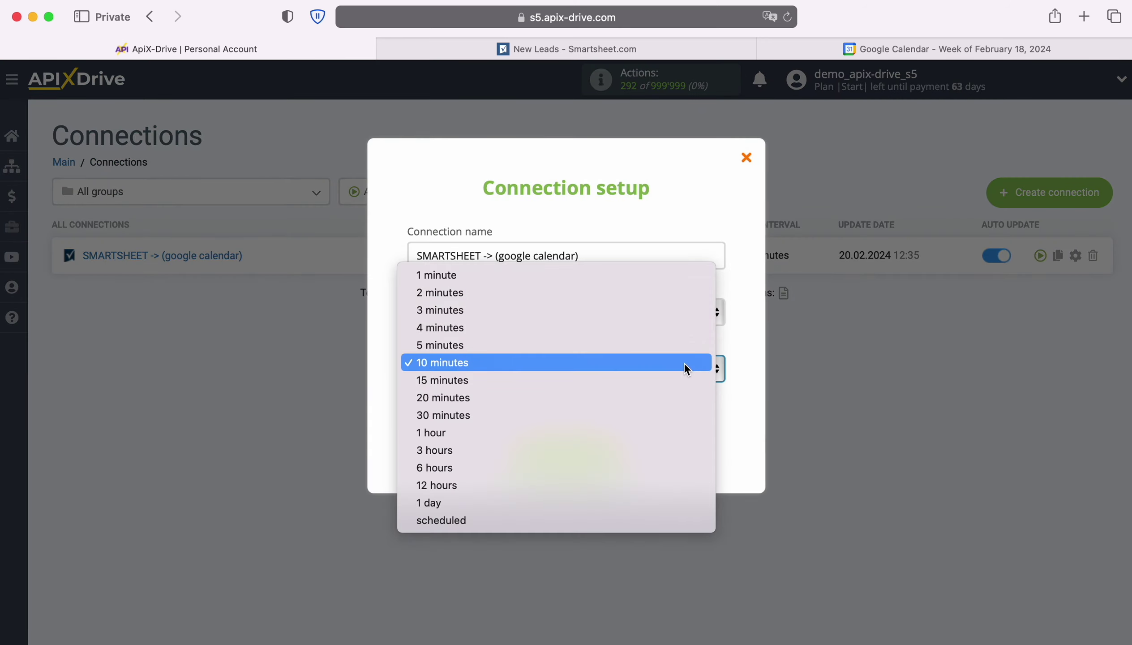
{"action": "left_click", "coordinate": [643, 346]}
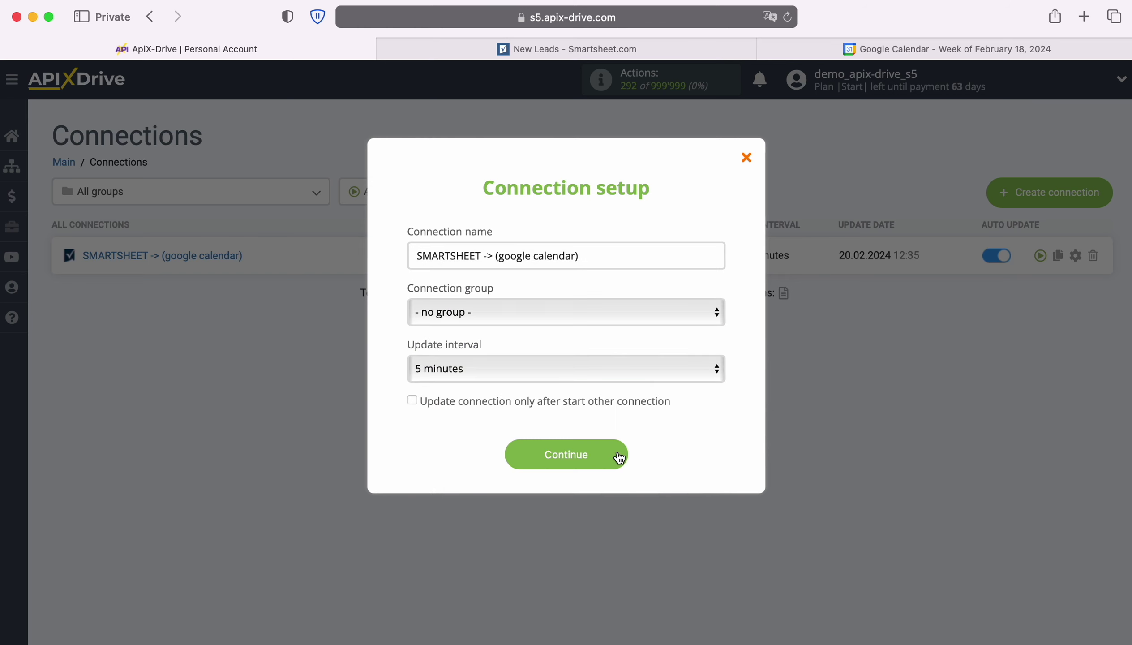
{"action": "left_click", "coordinate": [620, 455]}
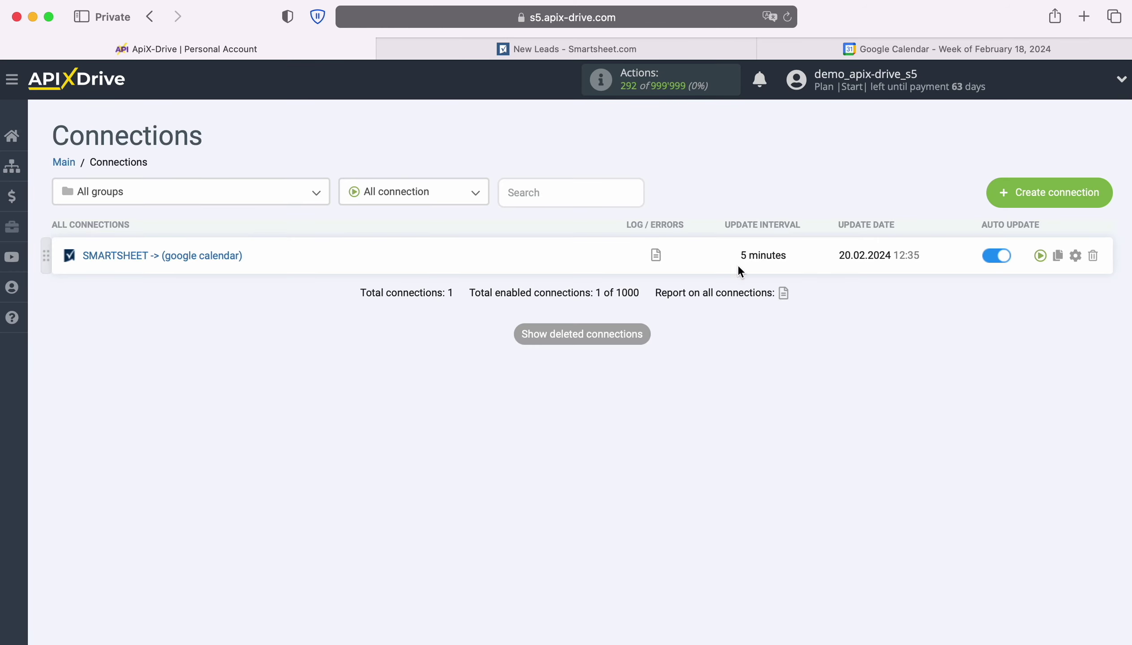